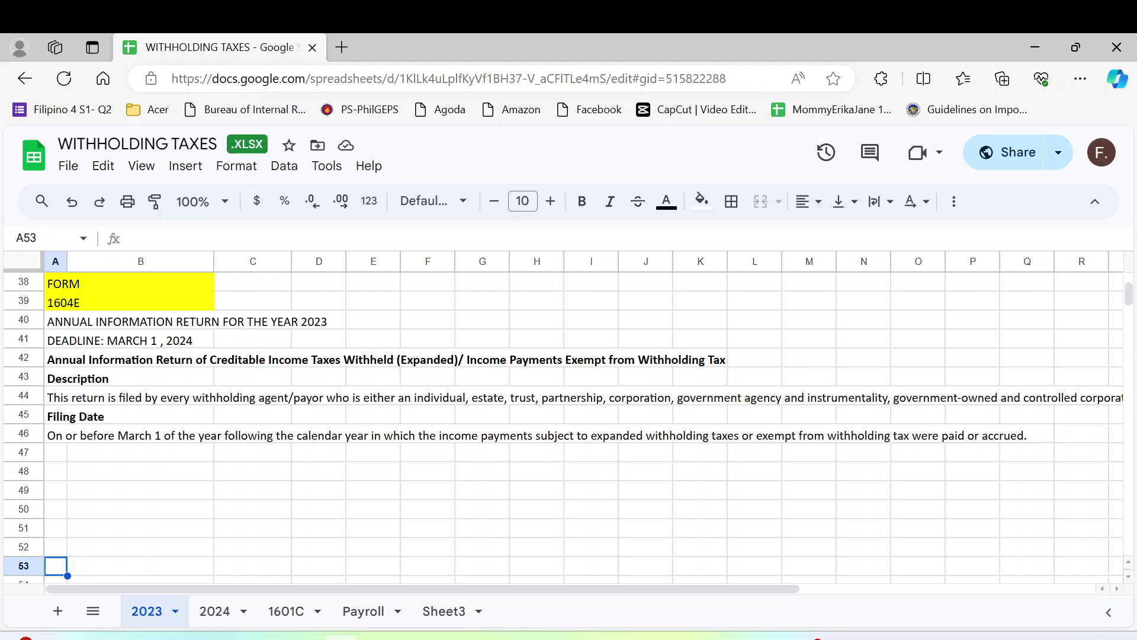
- Review the 1604E and 1601EQ filing sections and the Grab Food withholding entry in the 2023 sheet
{"action": "left_click", "coordinate": [64, 305]}
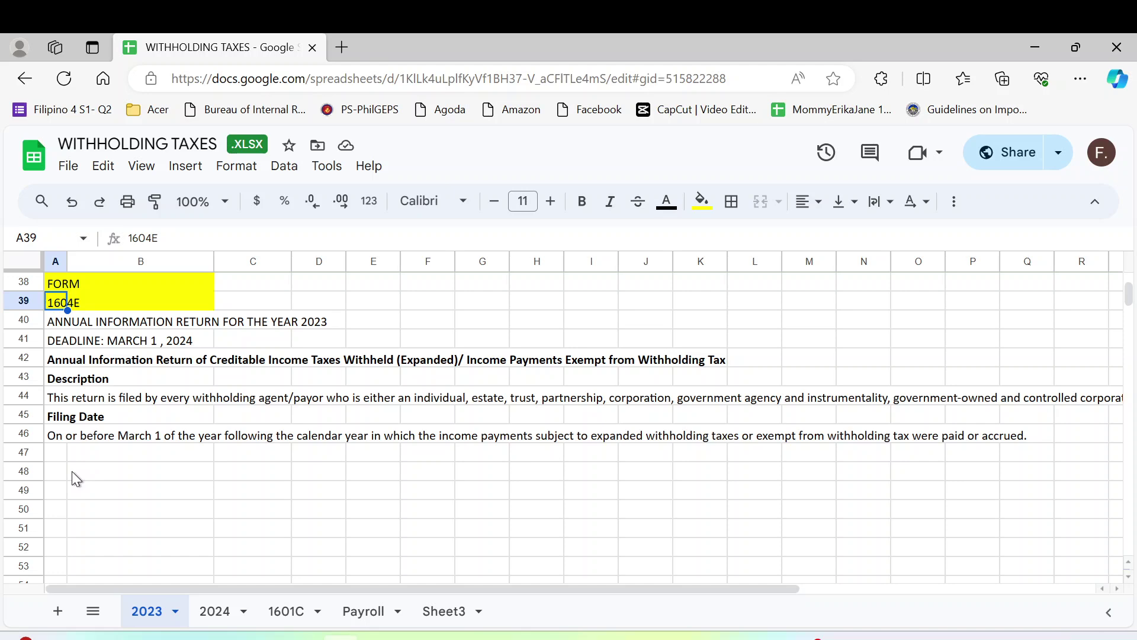
{"action": "key", "text": "Up"}
{"action": "key", "text": "Up"}
{"action": "key", "text": "Up"}
{"action": "key", "text": "Up"}
{"action": "key", "text": "Up"}
{"action": "key", "text": "Up"}
{"action": "key", "text": "Up"}
{"action": "key", "text": "Up"}
{"action": "key", "text": "Up"}
{"action": "key", "text": "Up"}
{"action": "key", "text": "Up"}
{"action": "key", "text": "Up"}
{"action": "key", "text": "Up"}
{"action": "key", "text": "Up"}
{"action": "key", "text": "Up"}
{"action": "key", "text": "Up"}
{"action": "key", "text": "Up"}
{"action": "key", "text": "Up"}
{"action": "key", "text": "Up"}
{"action": "key", "text": "Up"}
{"action": "key", "text": "Up"}
{"action": "key", "text": "Up"}
{"action": "key", "text": "Up"}
{"action": "key", "text": "Down"}
{"action": "key", "text": "Down"}
{"action": "key", "text": "Down"}
{"action": "key", "text": "Down"}
{"action": "key", "text": "Down"}
{"action": "key", "text": "Down"}
{"action": "key", "text": "Down"}
{"action": "key", "text": "Down"}
{"action": "key", "text": "Down"}
{"action": "key", "text": "Down"}
{"action": "key", "text": "Down"}
{"action": "key", "text": "Down"}
{"action": "key", "text": "Down"}
{"action": "key", "text": "Down"}
{"action": "key", "text": "Down"}
{"action": "key", "text": "Down"}
{"action": "key", "text": "Down"}
{"action": "key", "text": "Down"}
{"action": "key", "text": "Down"}
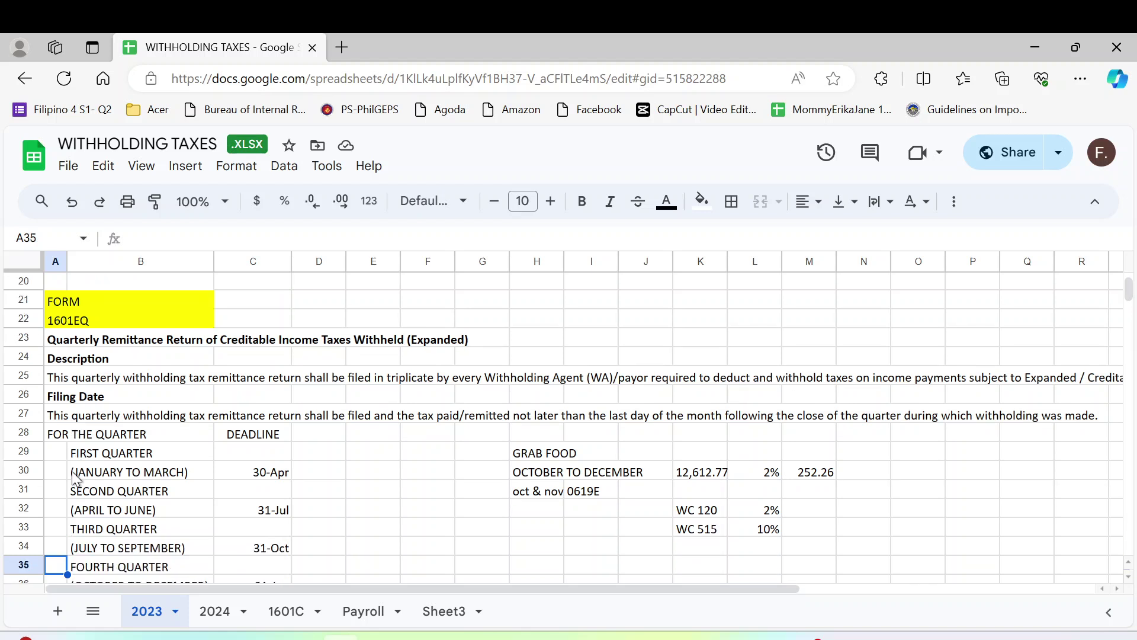
{"action": "key", "text": "Down"}
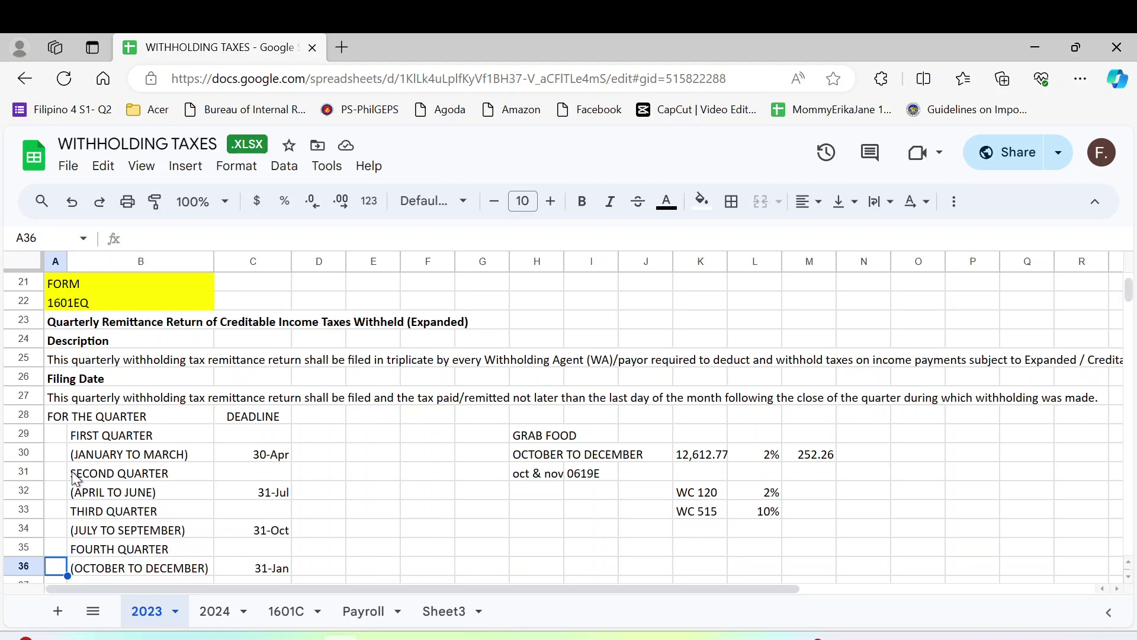
{"action": "left_click", "coordinate": [529, 436]}
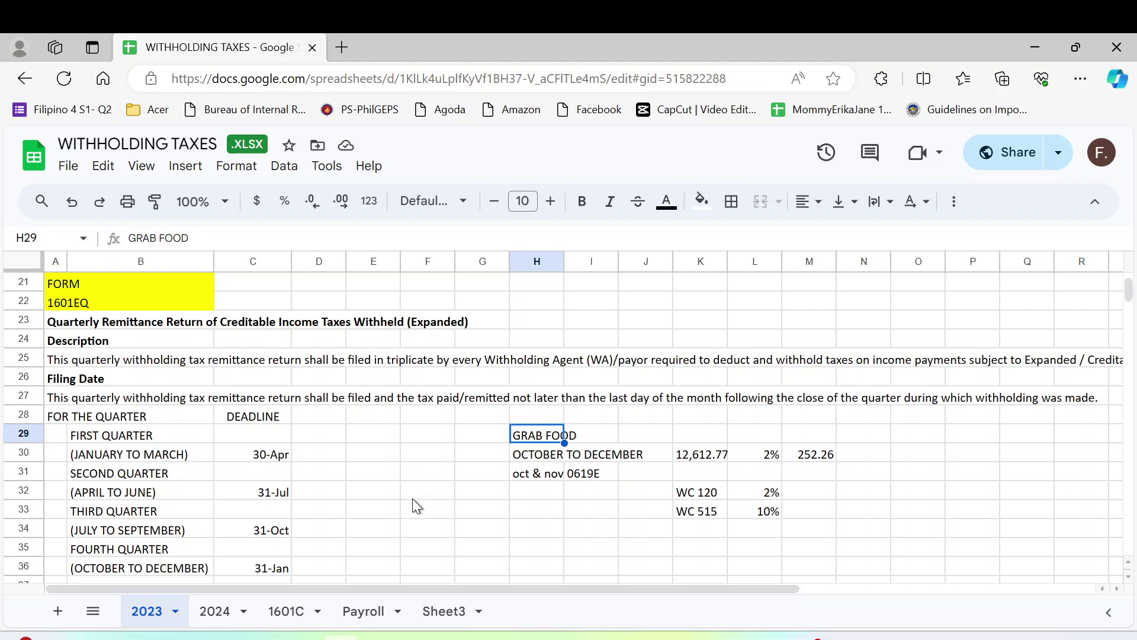
- Launch the bir1604v70 Alphalist Data Entry program from the desktop and log in with the user name and password
{"action": "left_click", "coordinate": [1035, 49]}
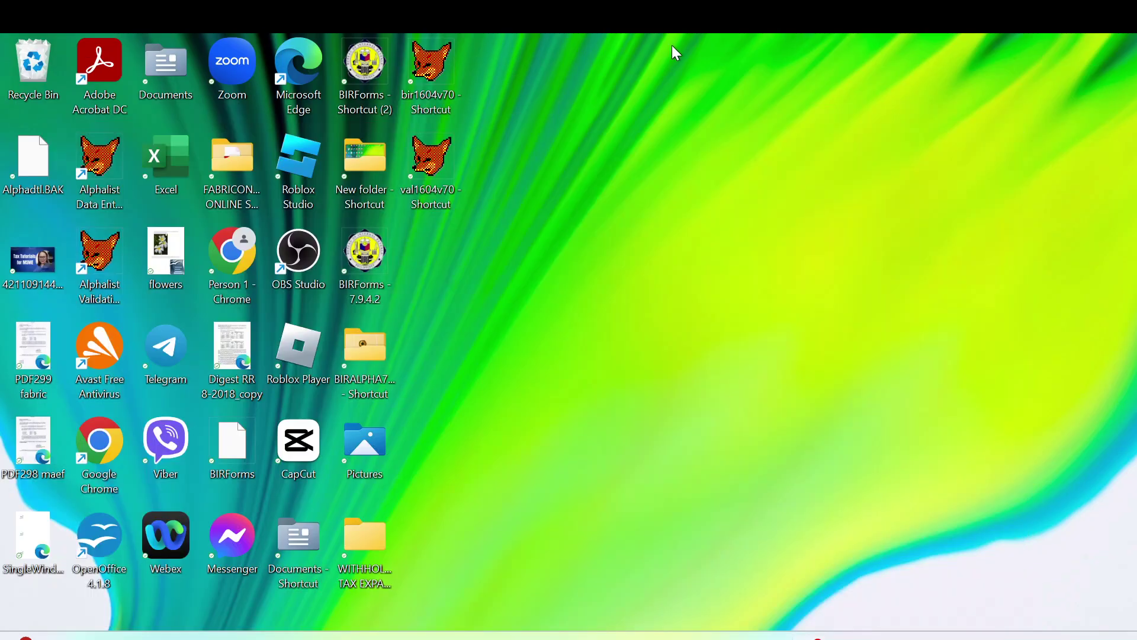
{"action": "double_click", "coordinate": [443, 72]}
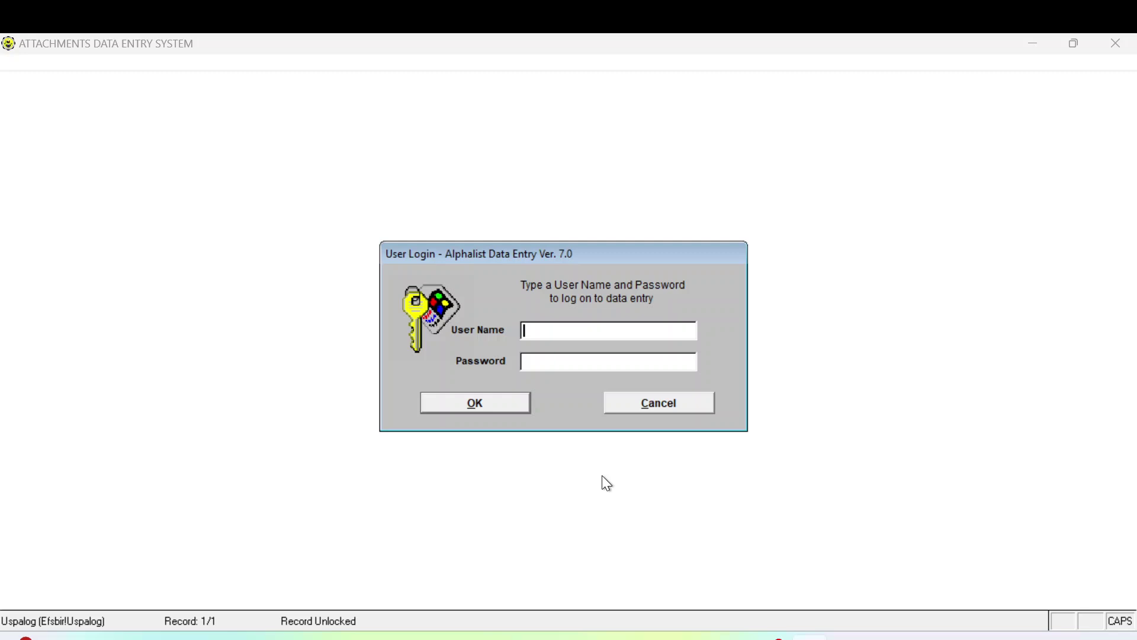
{"action": "type", "text": "NANO"}
{"action": "type", "text": "UIL"}
{"action": "key", "text": "Tab"}
{"action": "type", "text": "******"}
{"action": "left_click", "coordinate": [496, 406]}
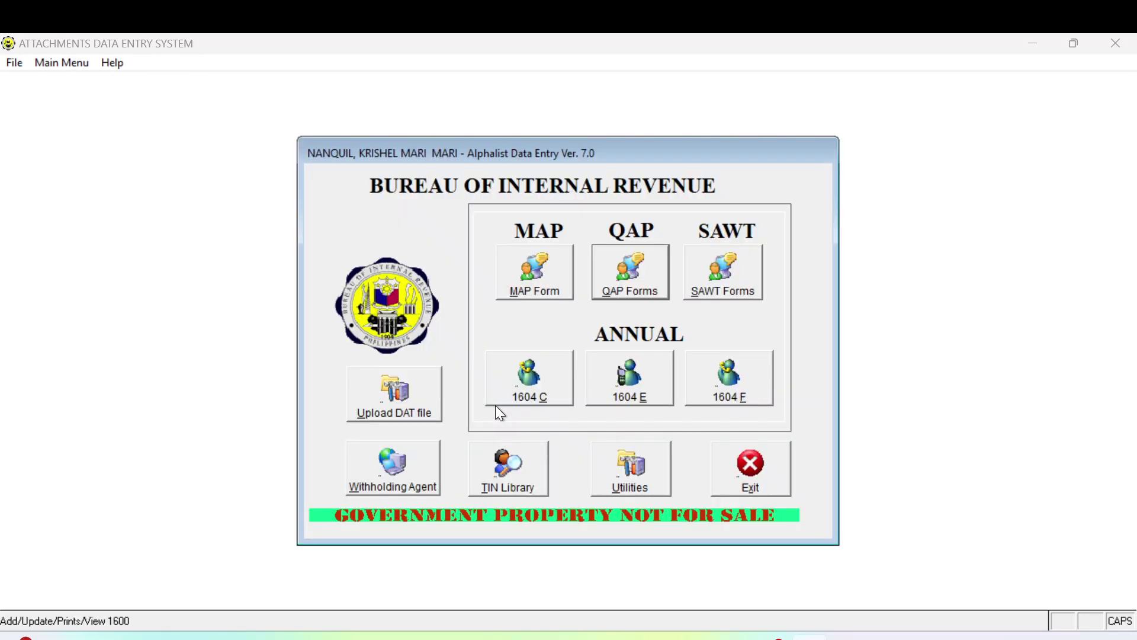
- Open the QAP 1601E form and set its period to month 12, year 2023 and quarter 4Q
{"action": "left_click", "coordinate": [626, 298]}
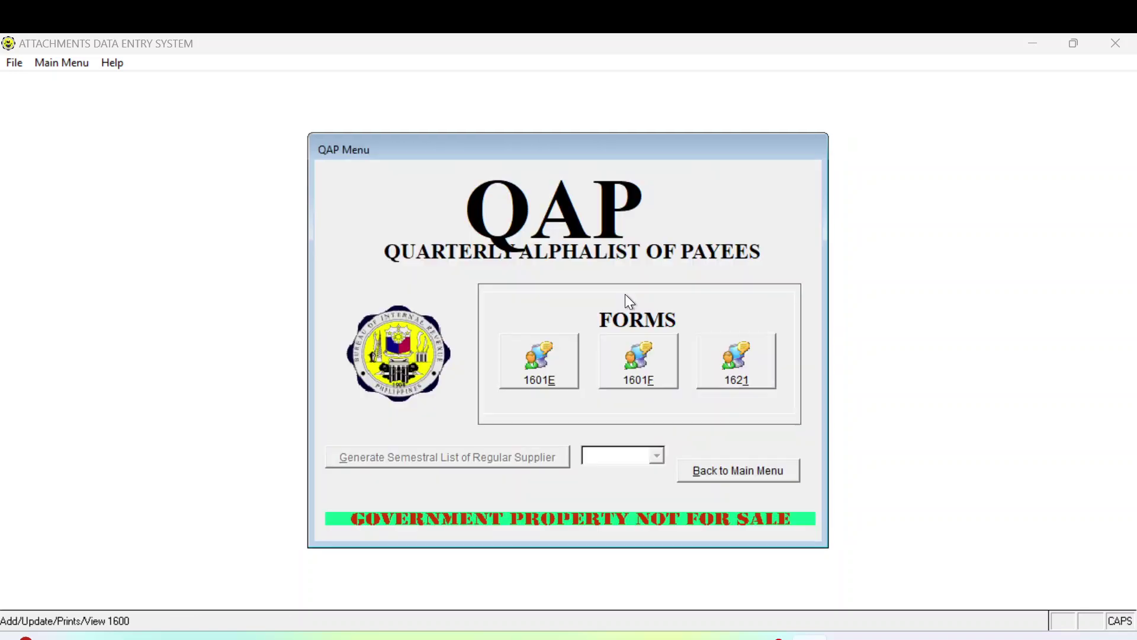
{"action": "left_click", "coordinate": [546, 377]}
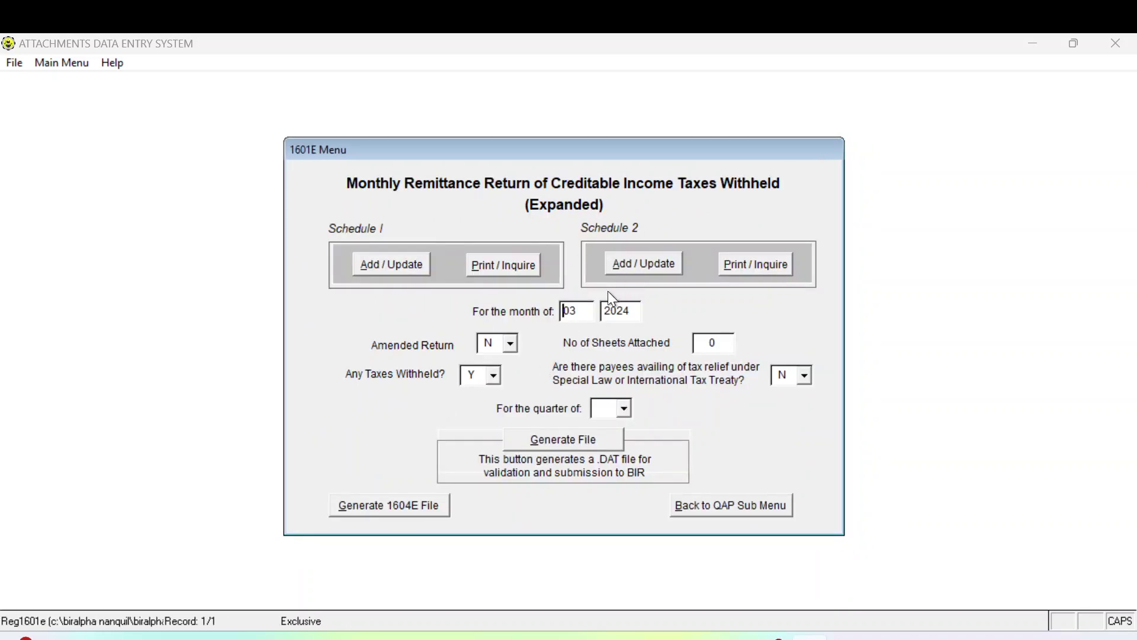
{"action": "left_click", "coordinate": [586, 307]}
{"action": "key", "text": "Left"}
{"action": "key", "text": "Left"}
{"action": "key", "text": "Delete"}
{"action": "key", "text": "Delete"}
{"action": "type", "text": "12"}
{"action": "key", "text": "Delete"}
{"action": "key", "text": "Delete"}
{"action": "key", "text": "Delete"}
{"action": "key", "text": "Delete"}
{"action": "type", "text": "2023"}
{"action": "left_click", "coordinate": [618, 318]}
{"action": "left_click", "coordinate": [625, 408]}
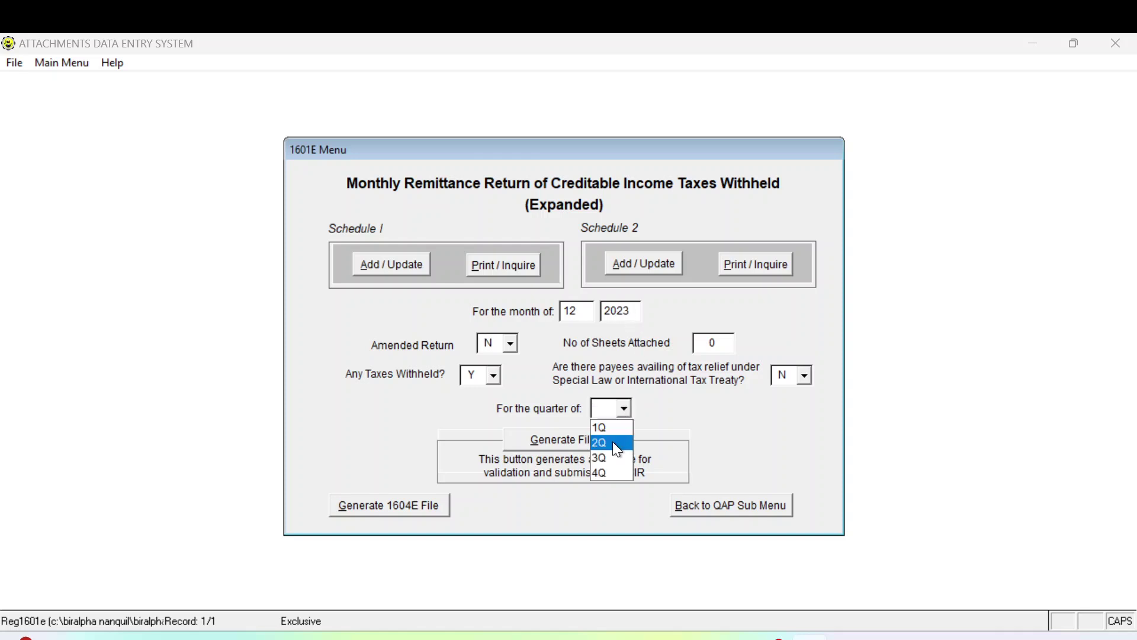
{"action": "left_click", "coordinate": [605, 468]}
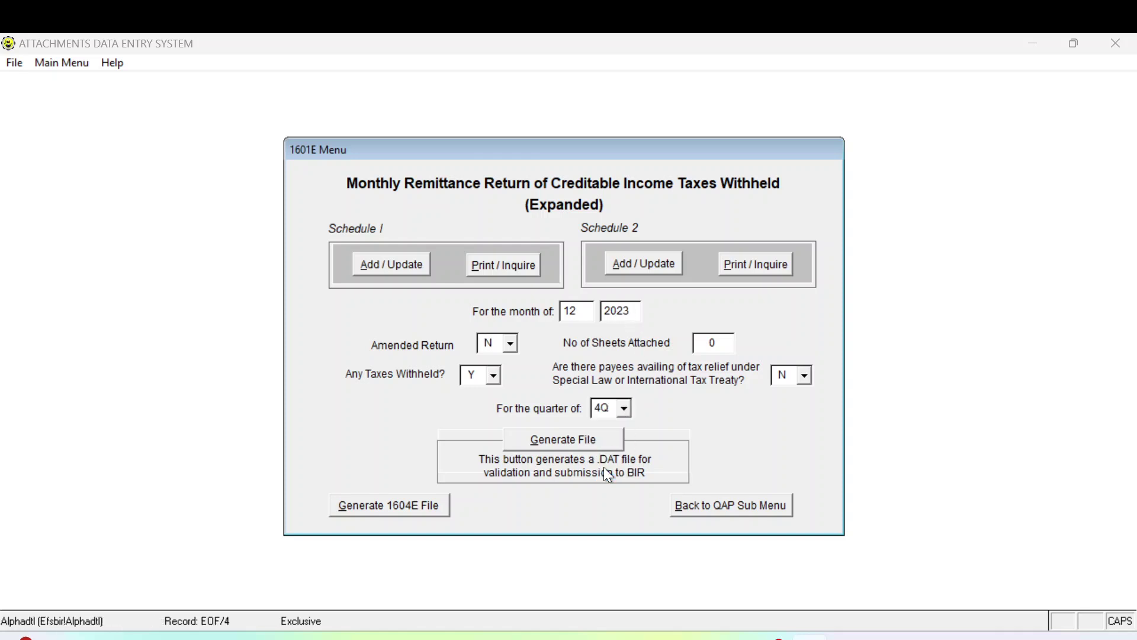
- Generate the 1604E file for 2023 and save it as DAT in the BIRALPHA70 folder under the suggested name
{"action": "left_click", "coordinate": [382, 510]}
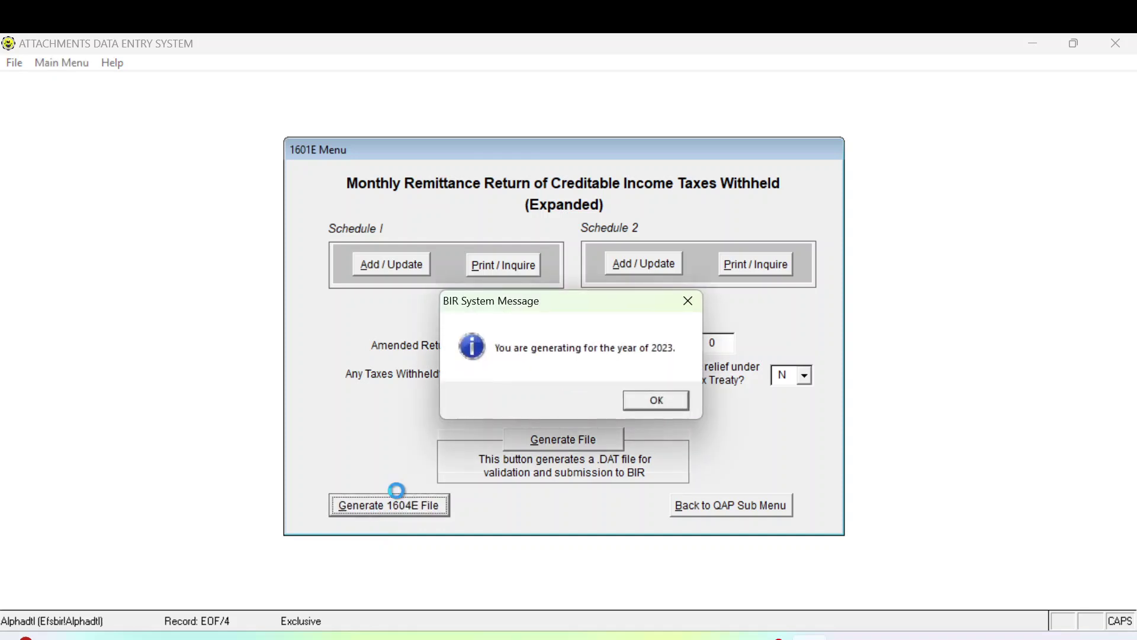
{"action": "left_click", "coordinate": [666, 402]}
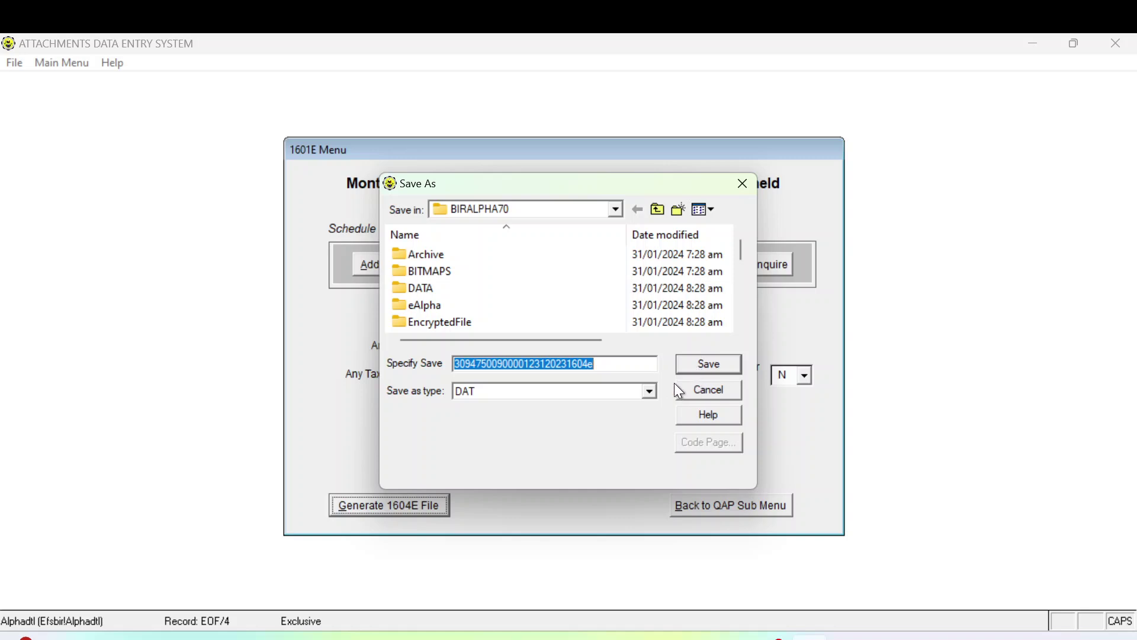
{"action": "left_click", "coordinate": [703, 367]}
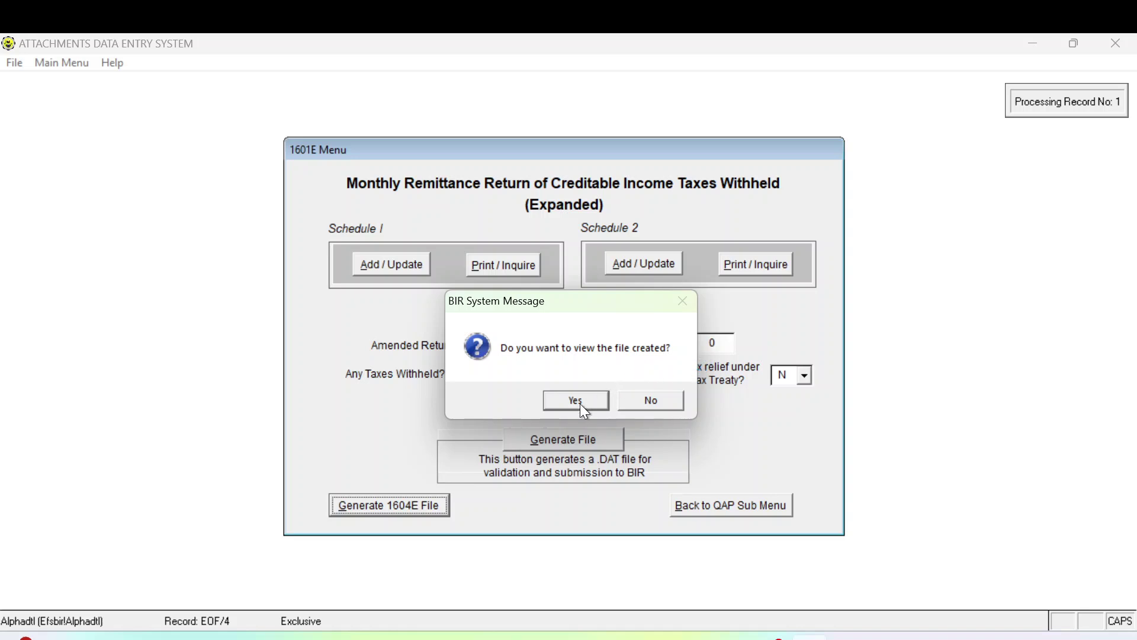
- View the contents of the created 1604E file, close it and return to the main menu
{"action": "left_click", "coordinate": [581, 402]}
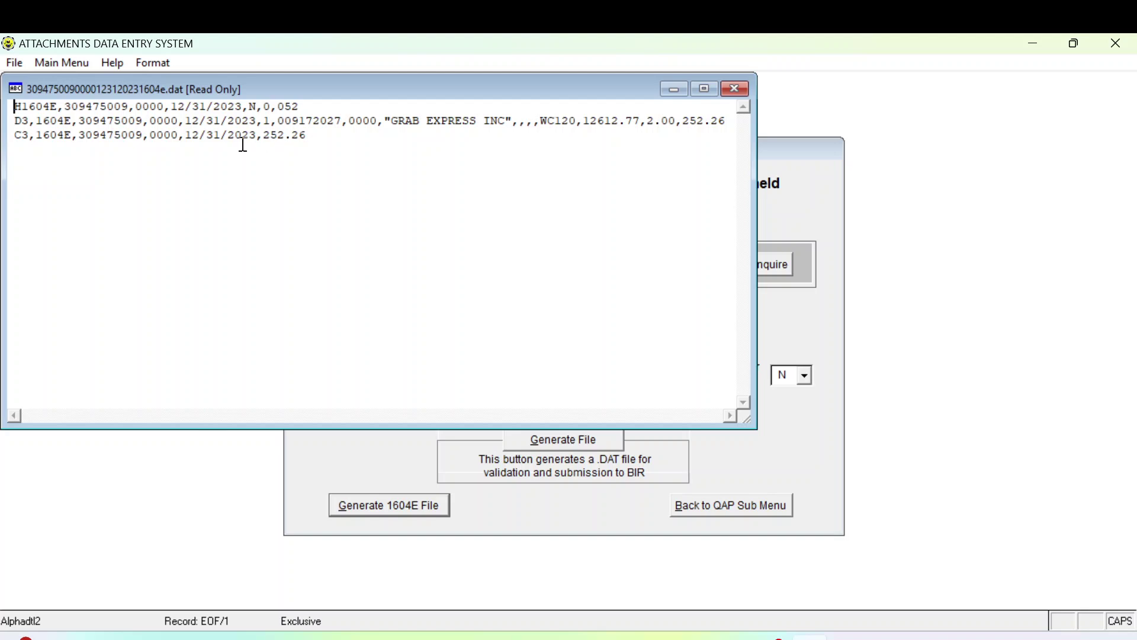
{"action": "left_click", "coordinate": [322, 138]}
{"action": "left_click", "coordinate": [737, 88]}
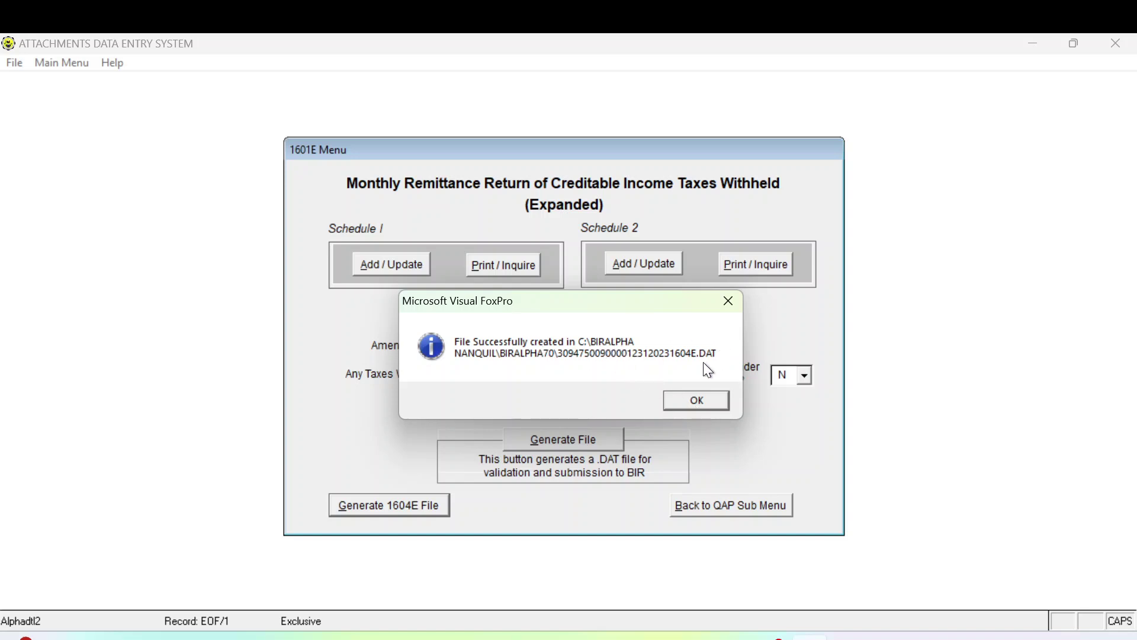
{"action": "left_click", "coordinate": [692, 402]}
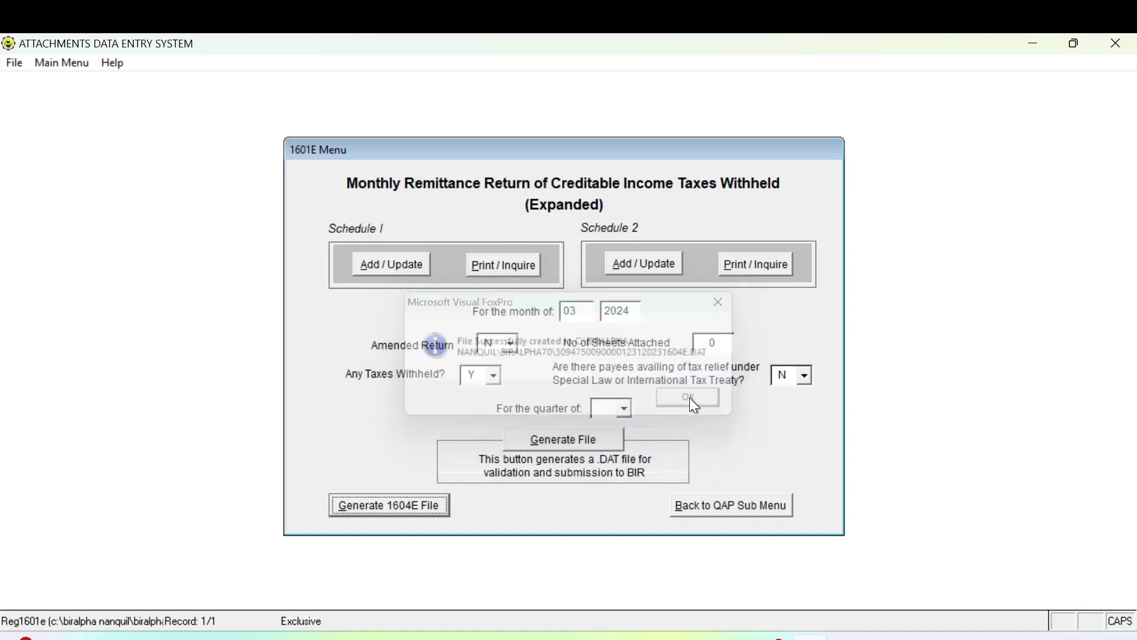
{"action": "left_click", "coordinate": [733, 509]}
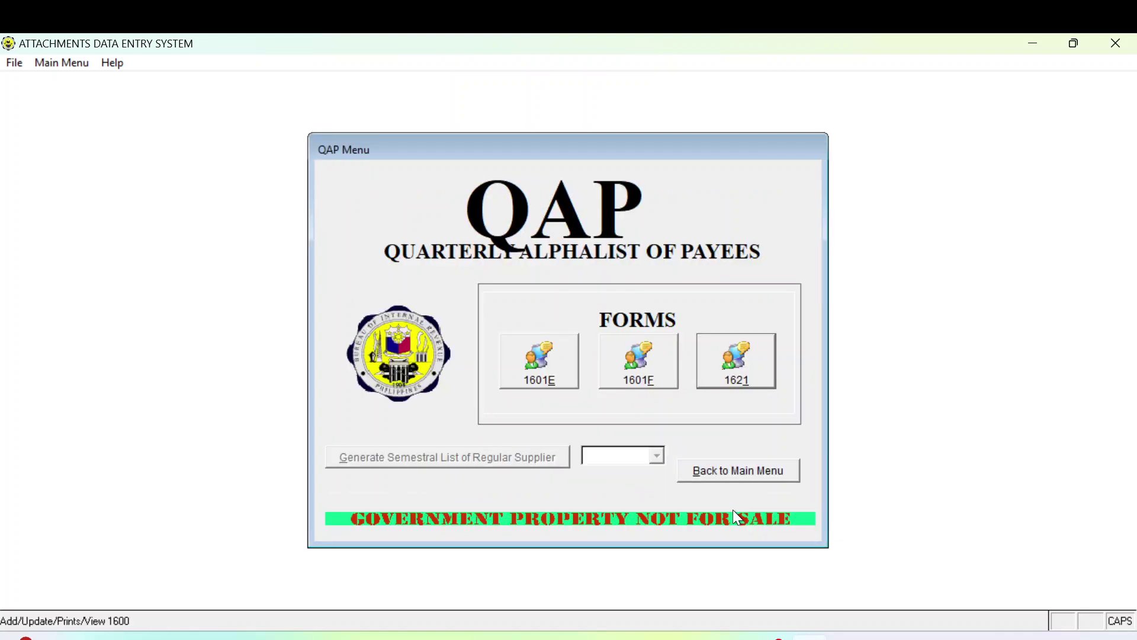
{"action": "left_click", "coordinate": [747, 477]}
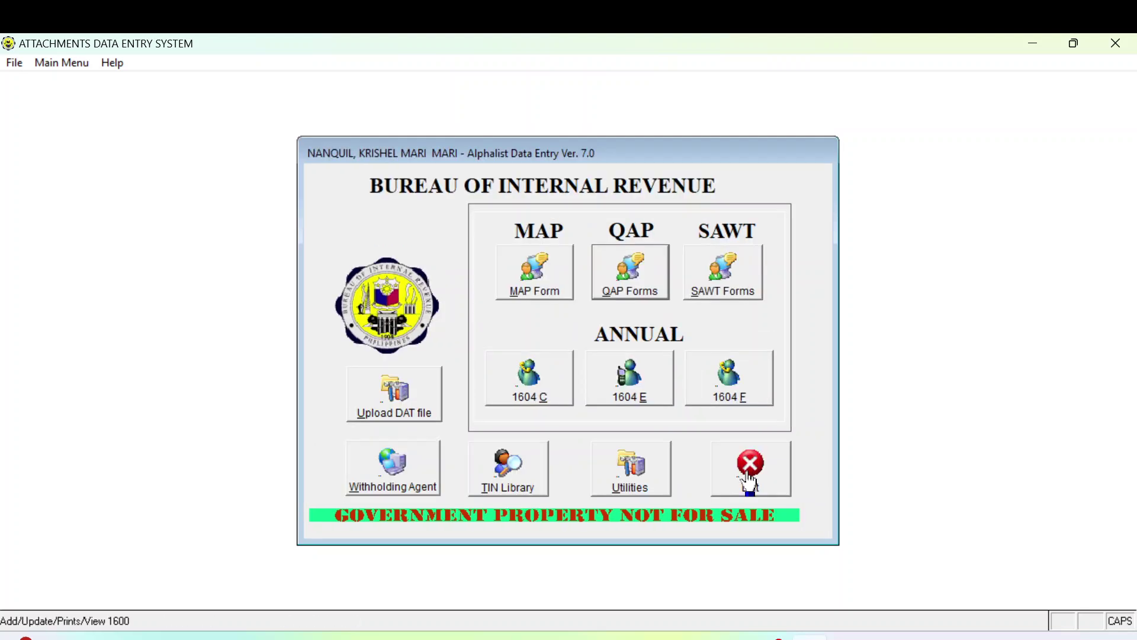
- Switch to the withholding taxes spreadsheet and check the Grab Food October to December tax withheld
{"action": "left_click", "coordinate": [302, 637]}
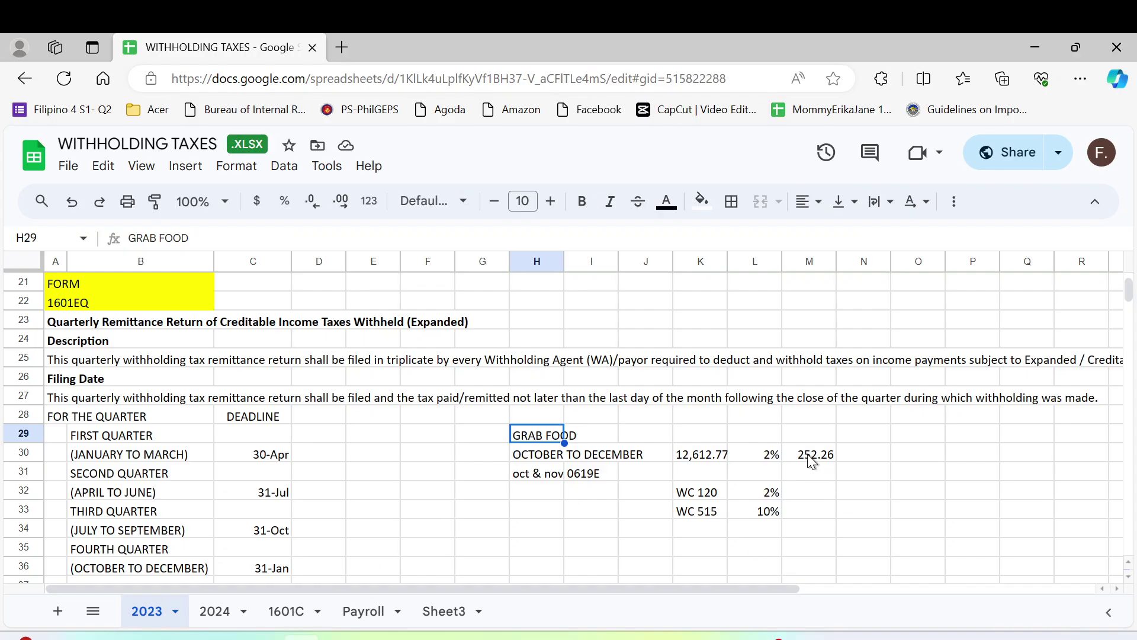
{"action": "left_click", "coordinate": [811, 461]}
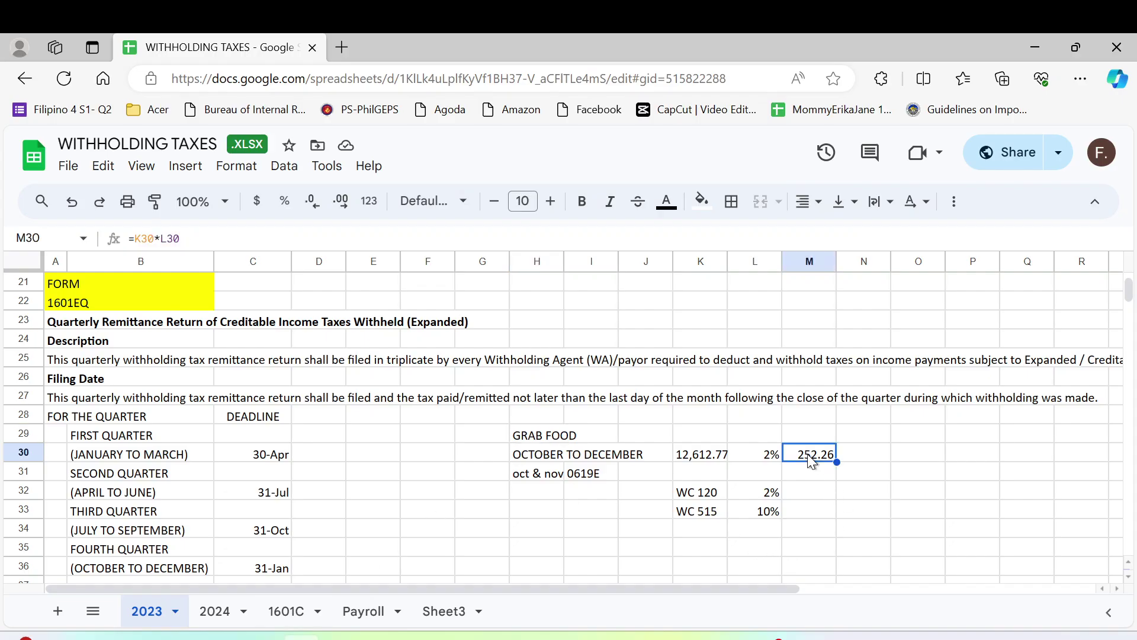
{"action": "left_click", "coordinate": [557, 441]}
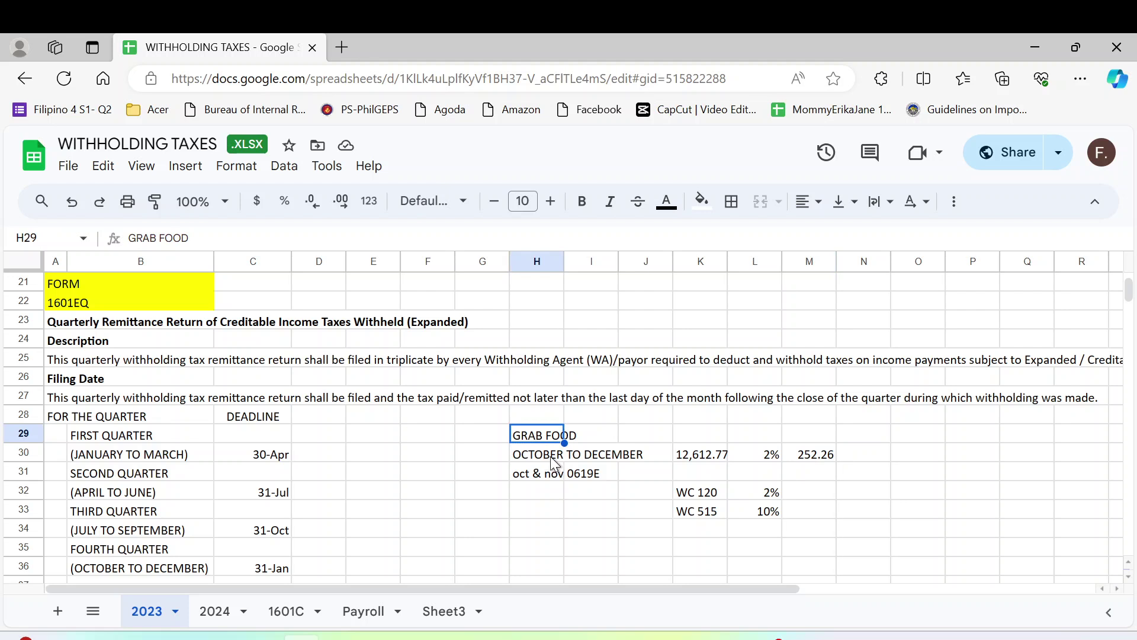
{"action": "left_click", "coordinate": [552, 460]}
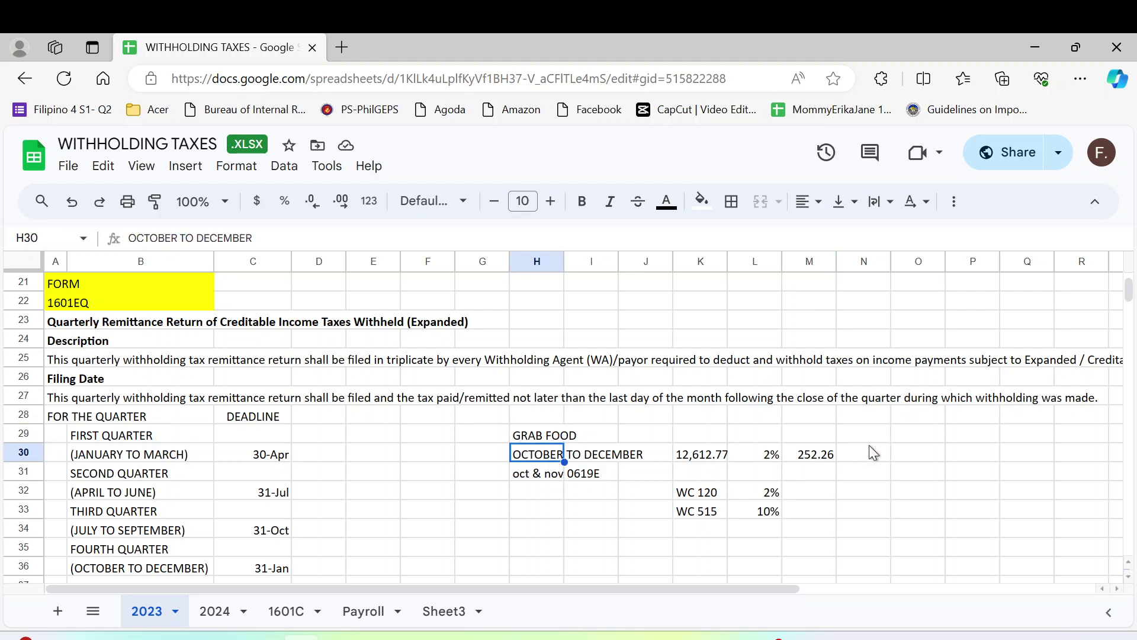
{"action": "left_click", "coordinate": [816, 458]}
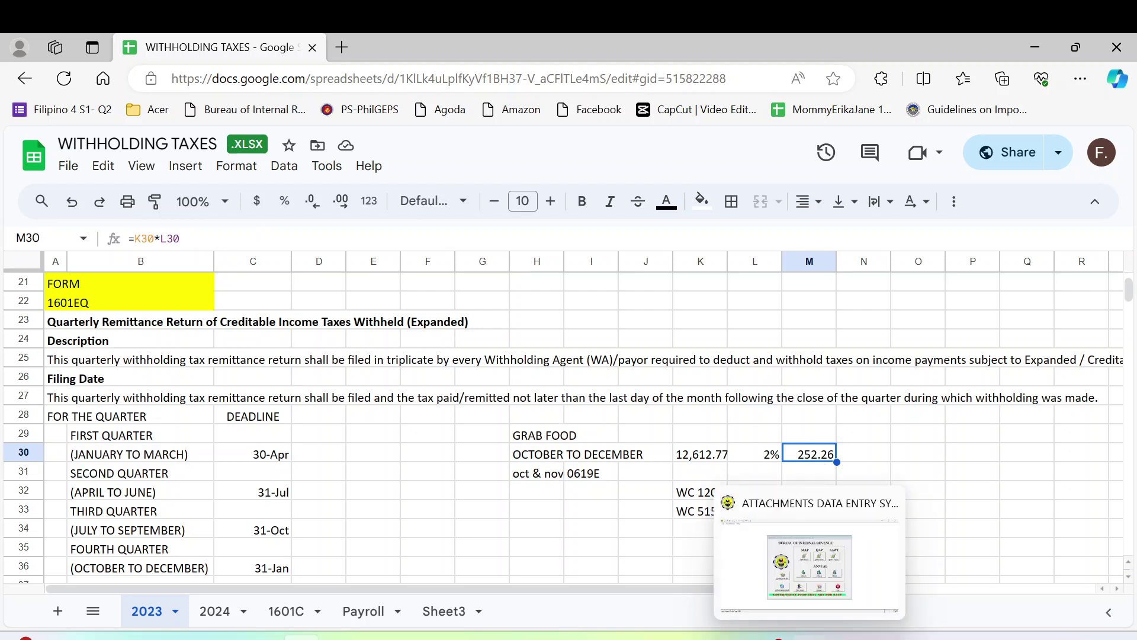
- Switch back to Alphalist Data Entry, exit the program and return to the desktop
{"action": "left_click", "coordinate": [810, 637]}
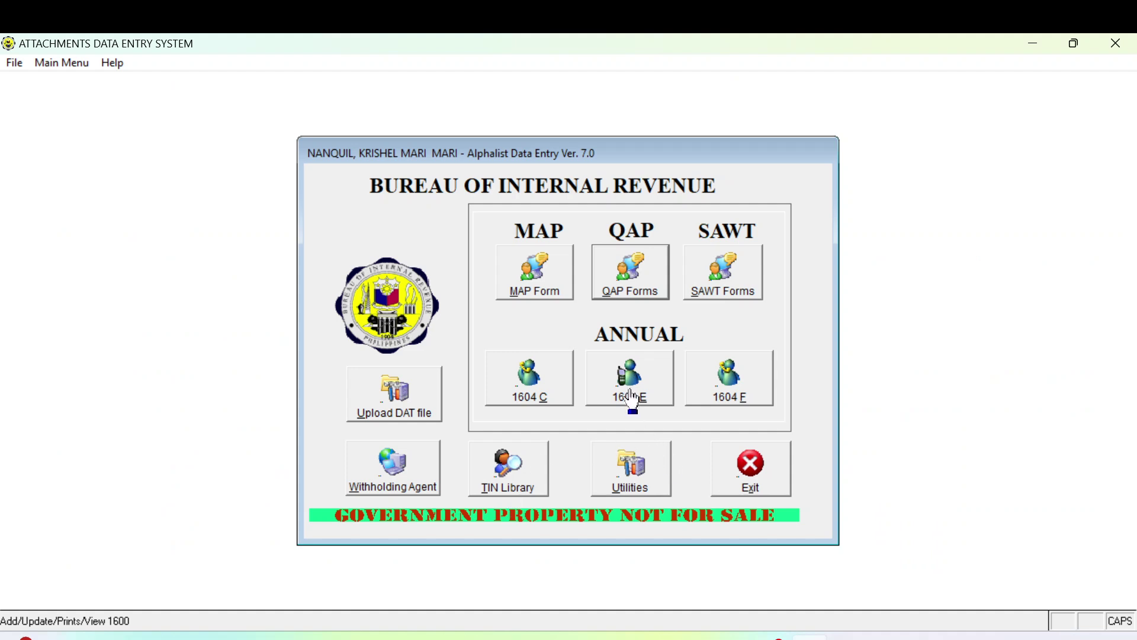
{"action": "left_click", "coordinate": [747, 477]}
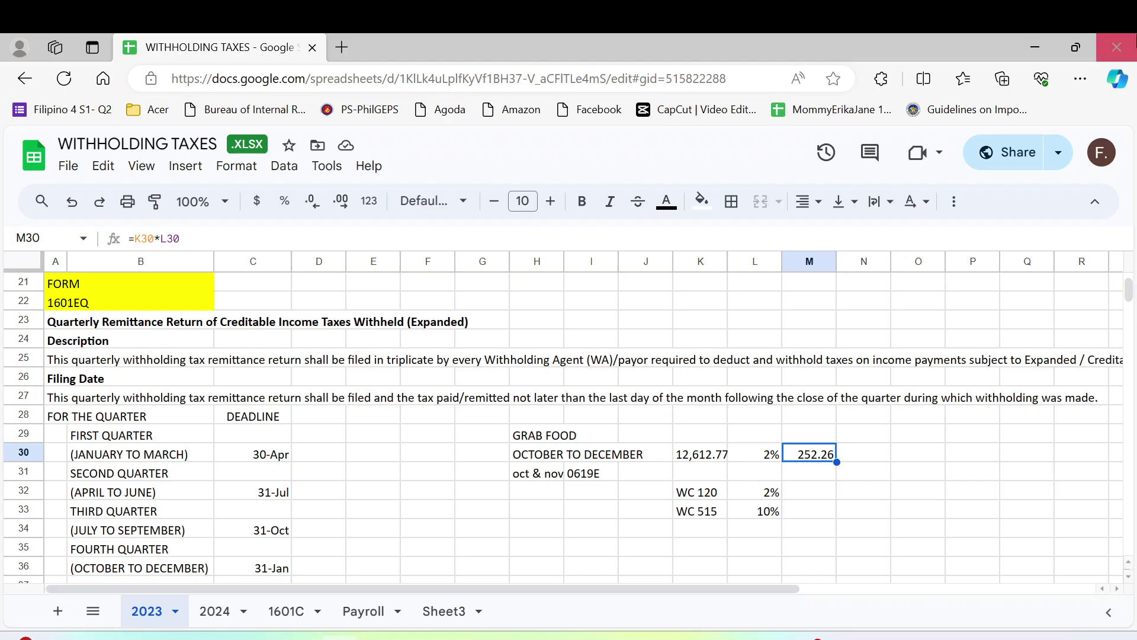
{"action": "left_click", "coordinate": [1037, 49]}
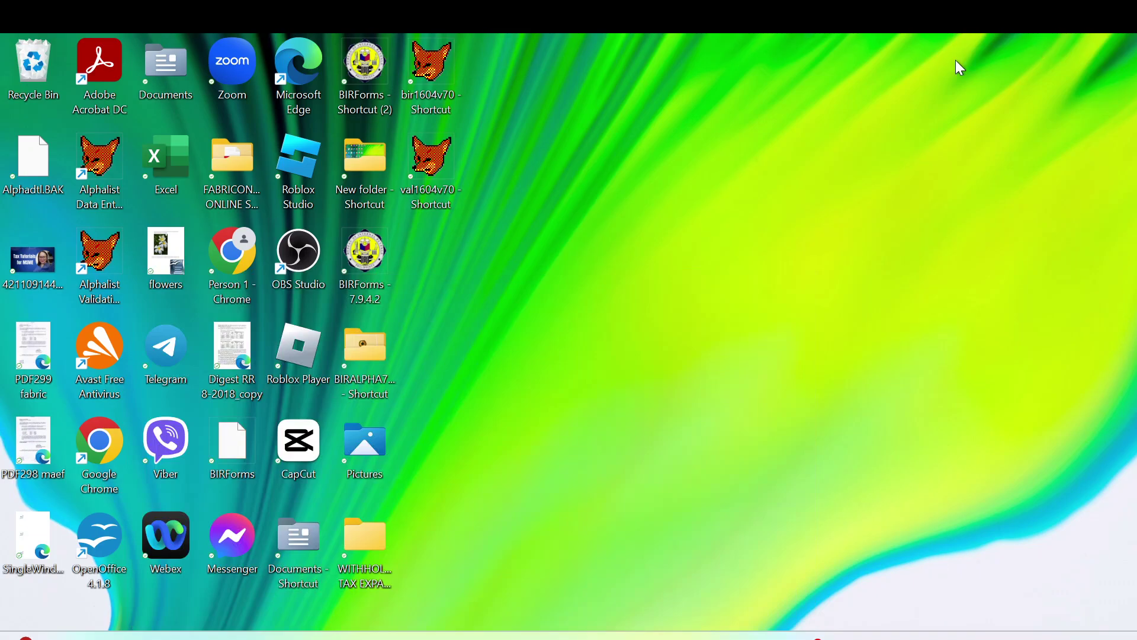
- Launch the val1604v70 Alphalist Validation Module, set the tax year to 2023 and open the 1604E validation
{"action": "double_click", "coordinate": [421, 194]}
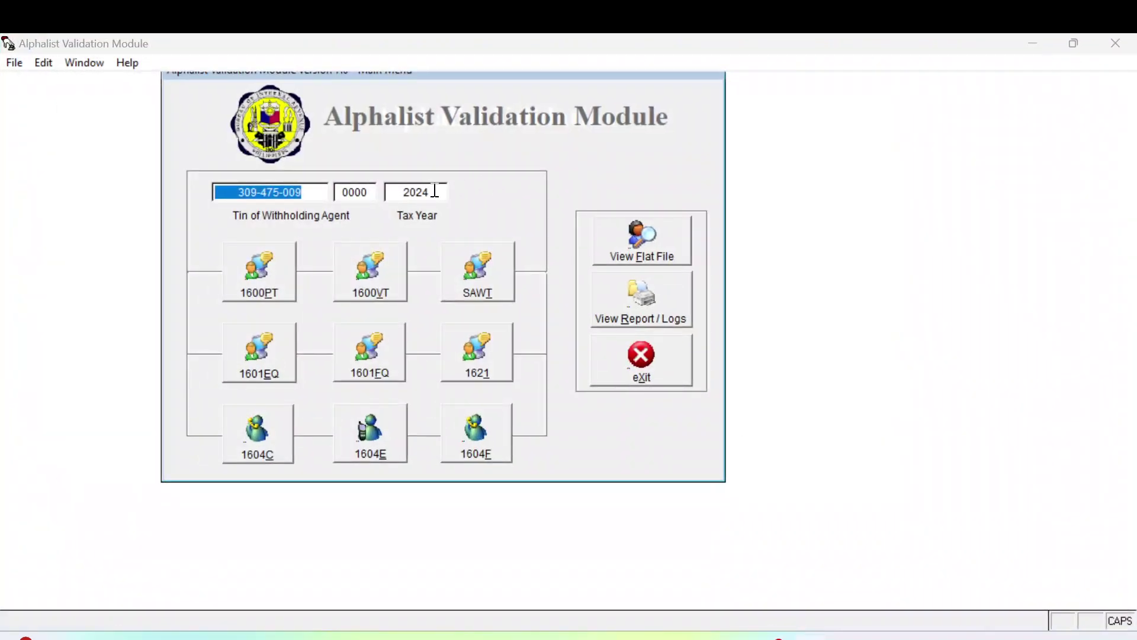
{"action": "left_click", "coordinate": [435, 191]}
{"action": "key", "text": "BackSpace"}
{"action": "type", "text": "3"}
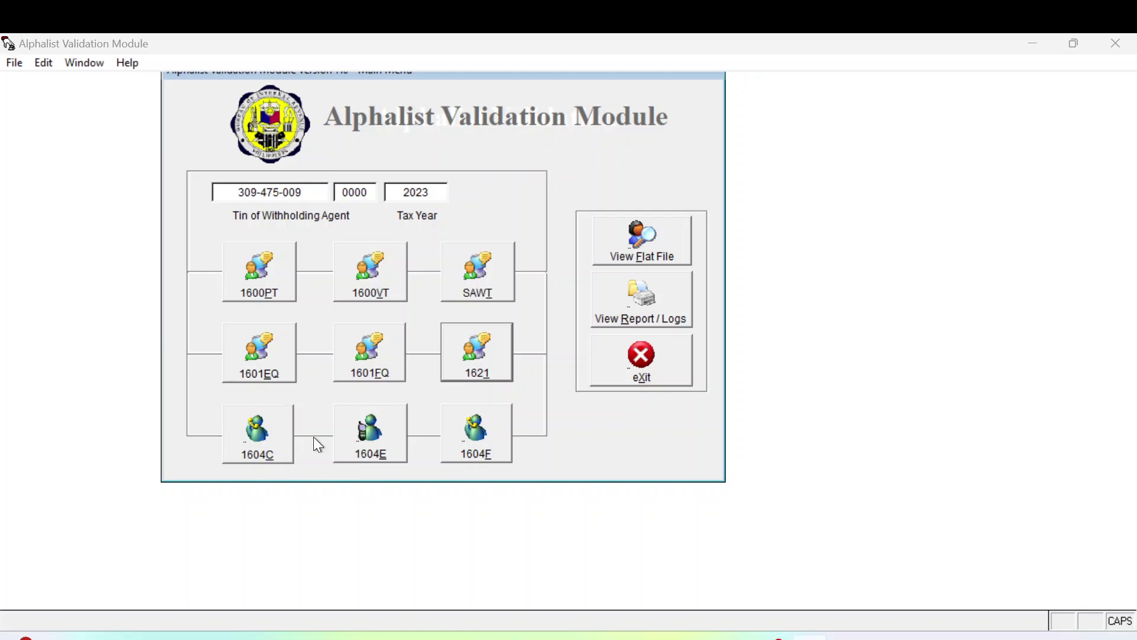
{"action": "left_click", "coordinate": [376, 449]}
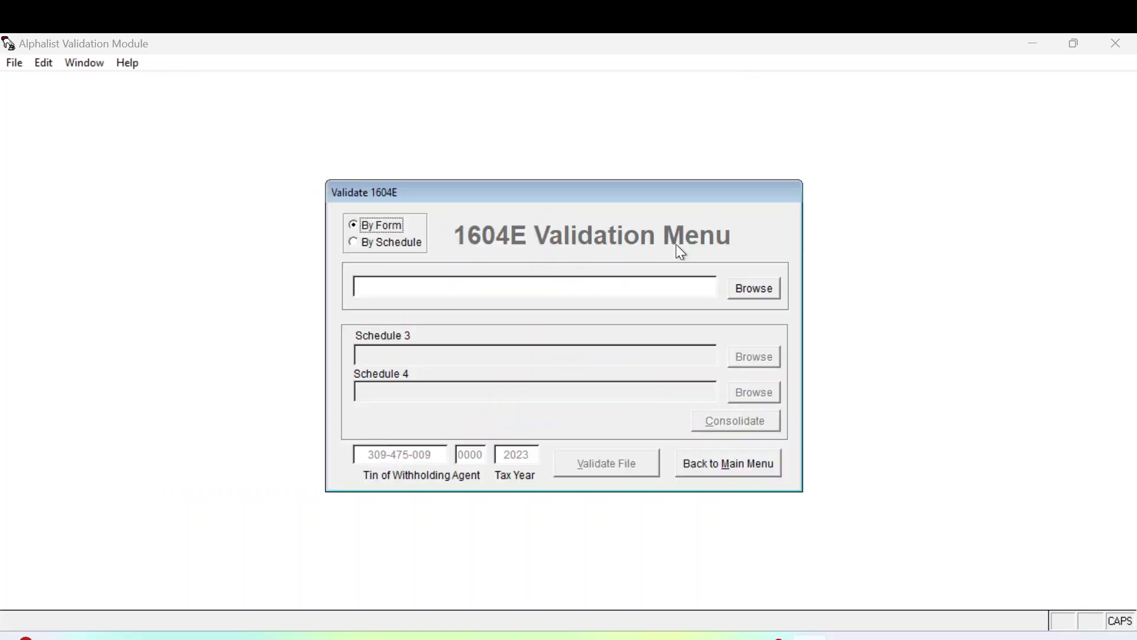
- Load the generated 1604E file from the BIRALPHA70 folder as the file for validation by form
{"action": "left_click", "coordinate": [764, 291]}
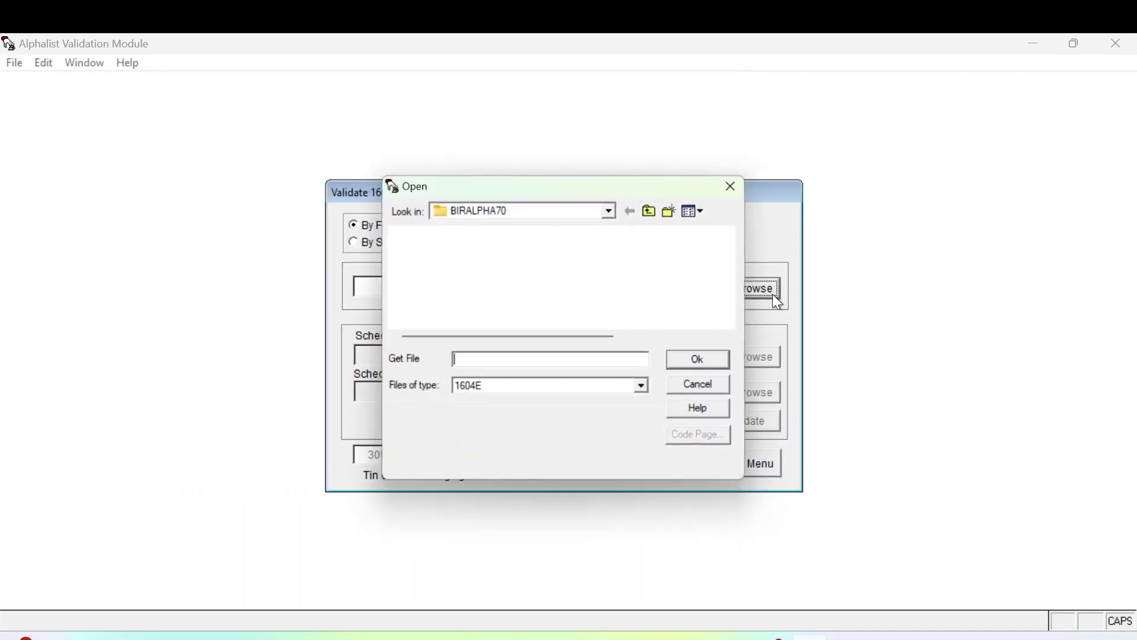
{"action": "left_click", "coordinate": [741, 325]}
{"action": "left_click", "coordinate": [741, 325]}
{"action": "left_click", "coordinate": [741, 325]}
{"action": "left_click", "coordinate": [741, 325]}
{"action": "left_click", "coordinate": [741, 326]}
{"action": "scroll", "coordinate": [746, 328], "scroll_direction": "down", "scroll_amount": 3}
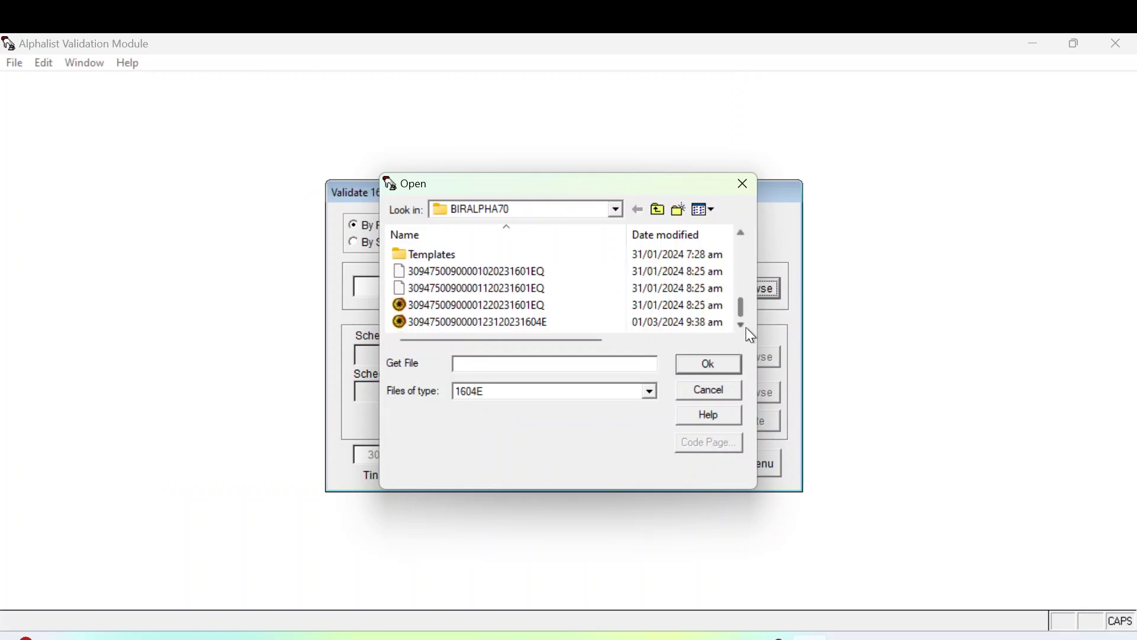
{"action": "left_click", "coordinate": [501, 327]}
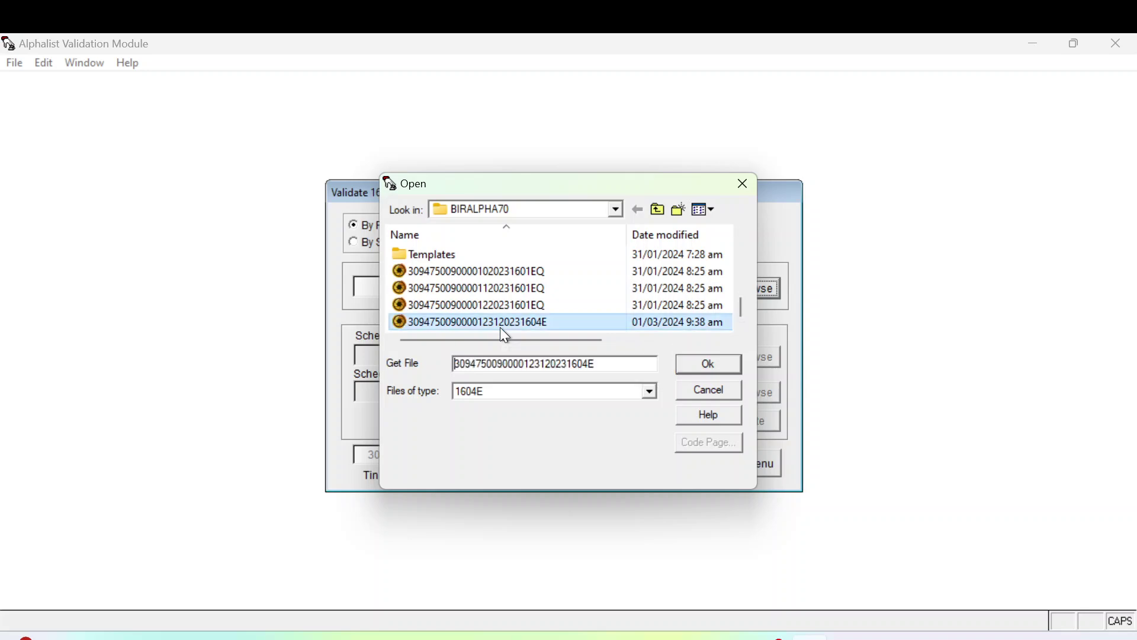
{"action": "left_click", "coordinate": [709, 363]}
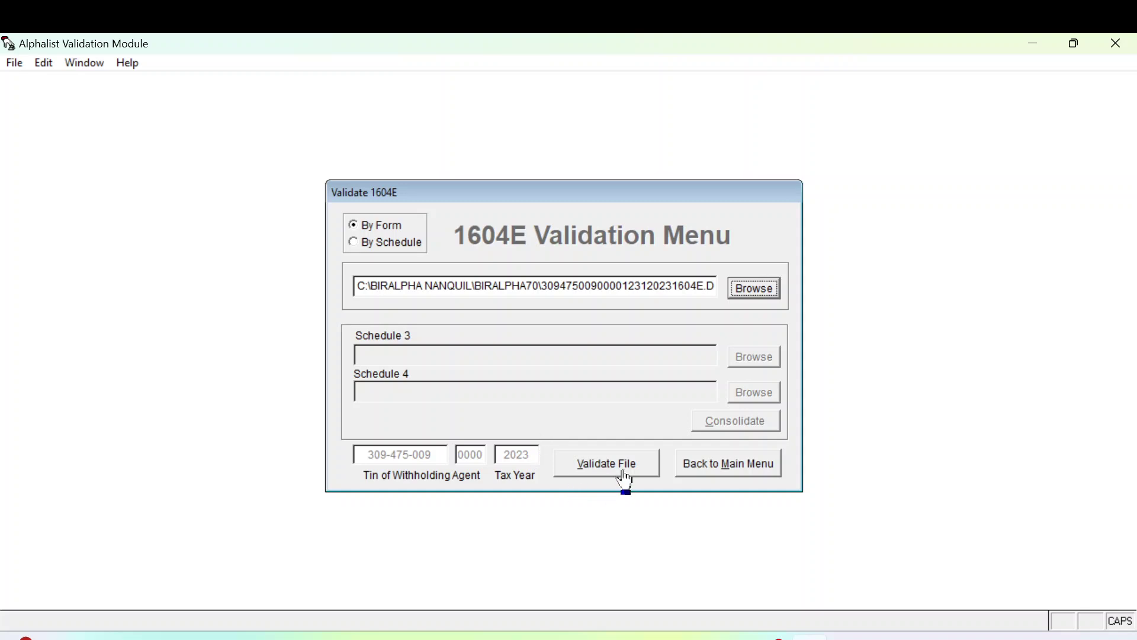
- Validate the loaded 1604E file with the report directory set to biralpha70\reports, review the error report and close it
{"action": "left_click", "coordinate": [618, 466]}
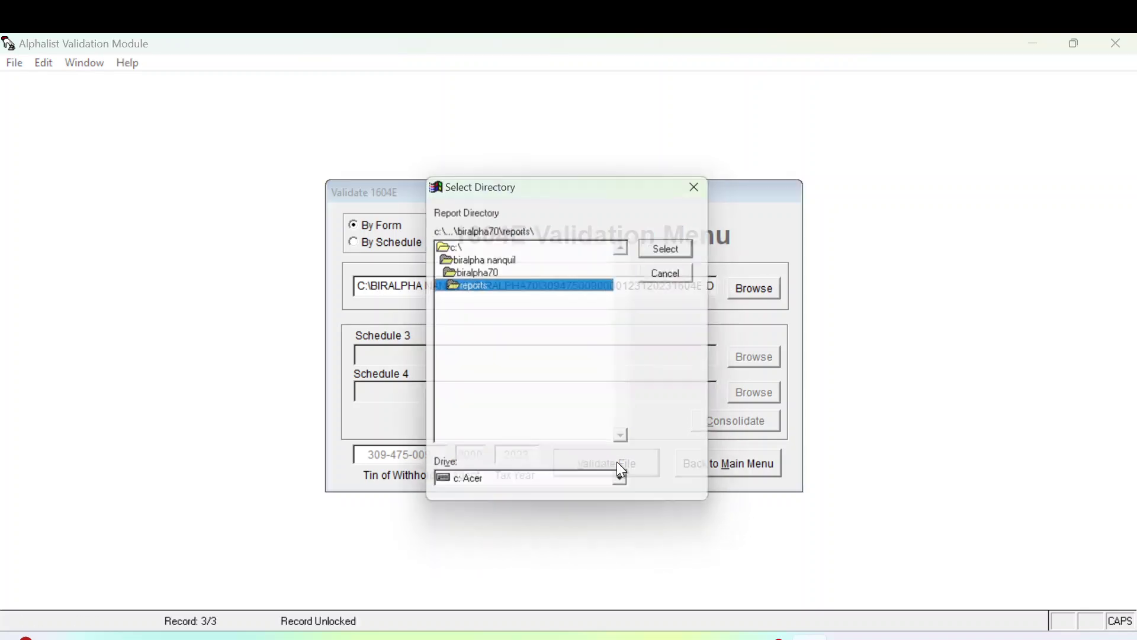
{"action": "left_click", "coordinate": [668, 253]}
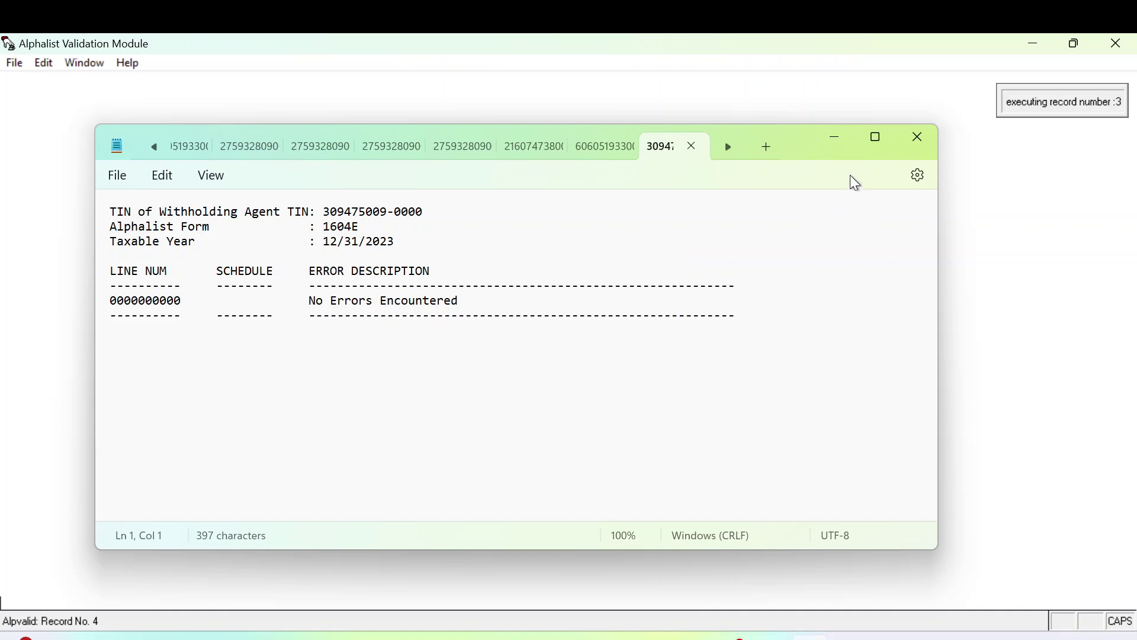
{"action": "left_click", "coordinate": [879, 141]}
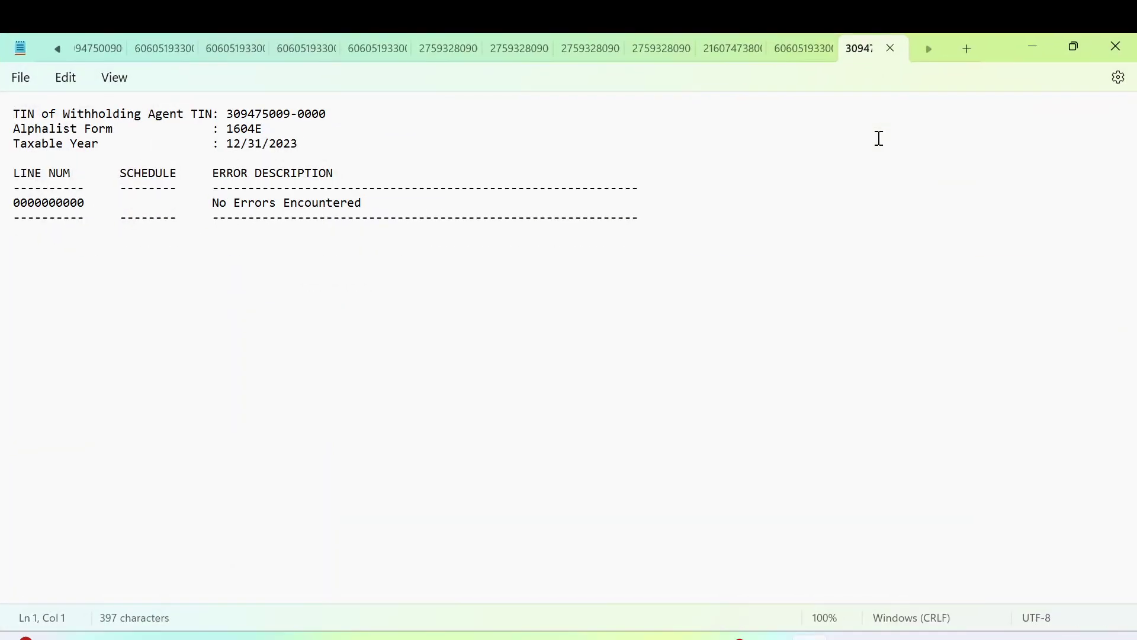
{"action": "left_click", "coordinate": [1116, 57]}
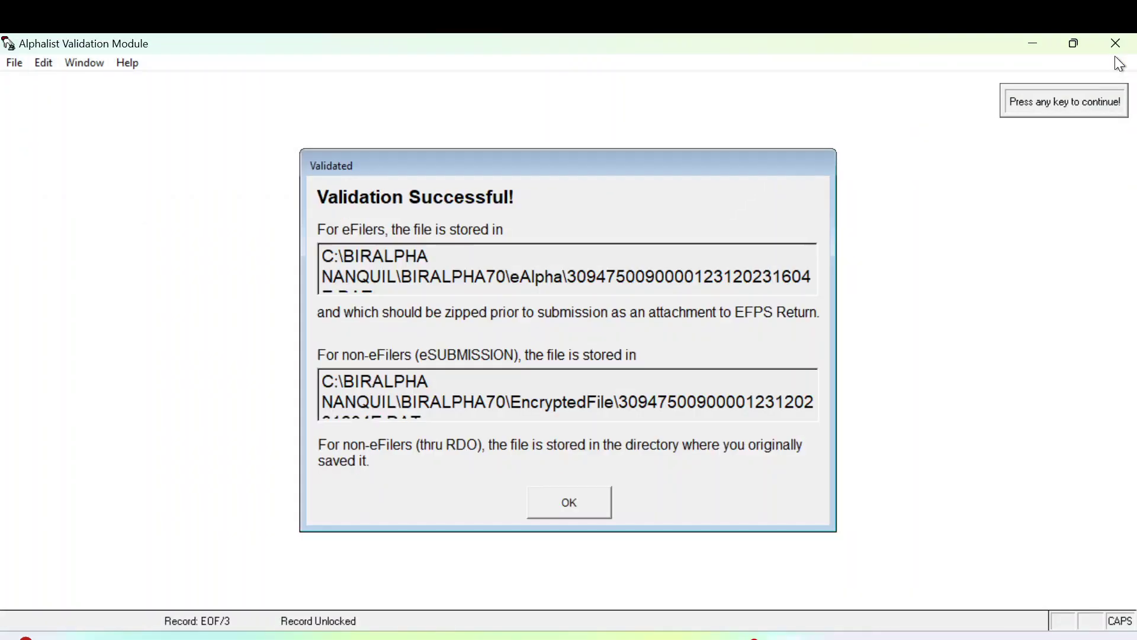
- Acknowledge the validation result, return to the main menu and exit the Alphalist Validation Module
{"action": "left_click", "coordinate": [568, 506]}
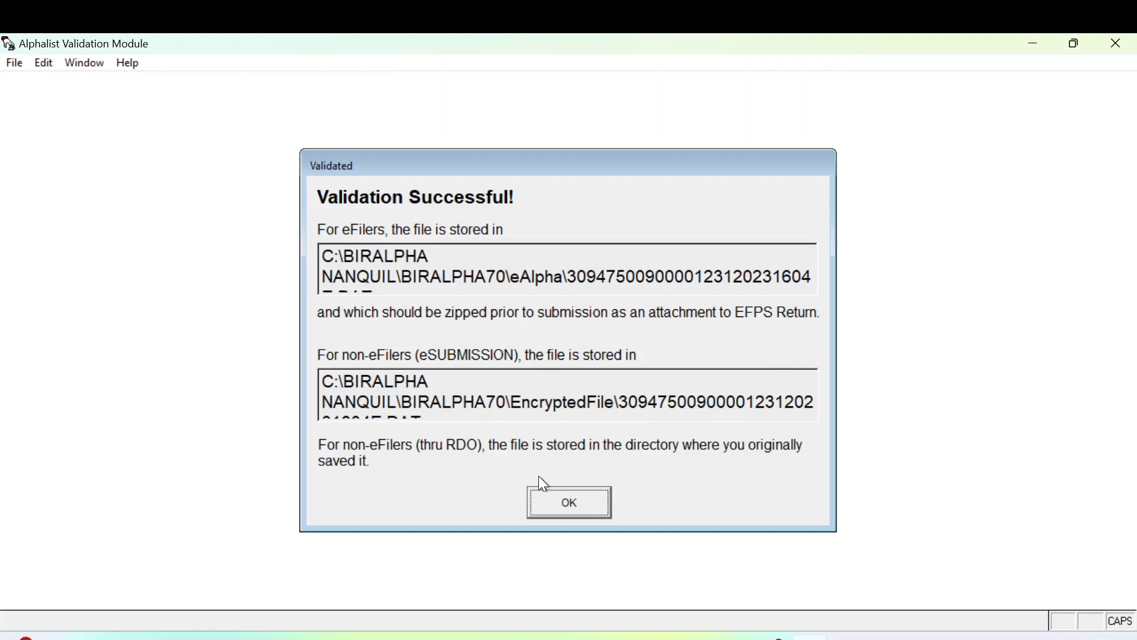
{"action": "left_click", "coordinate": [565, 504]}
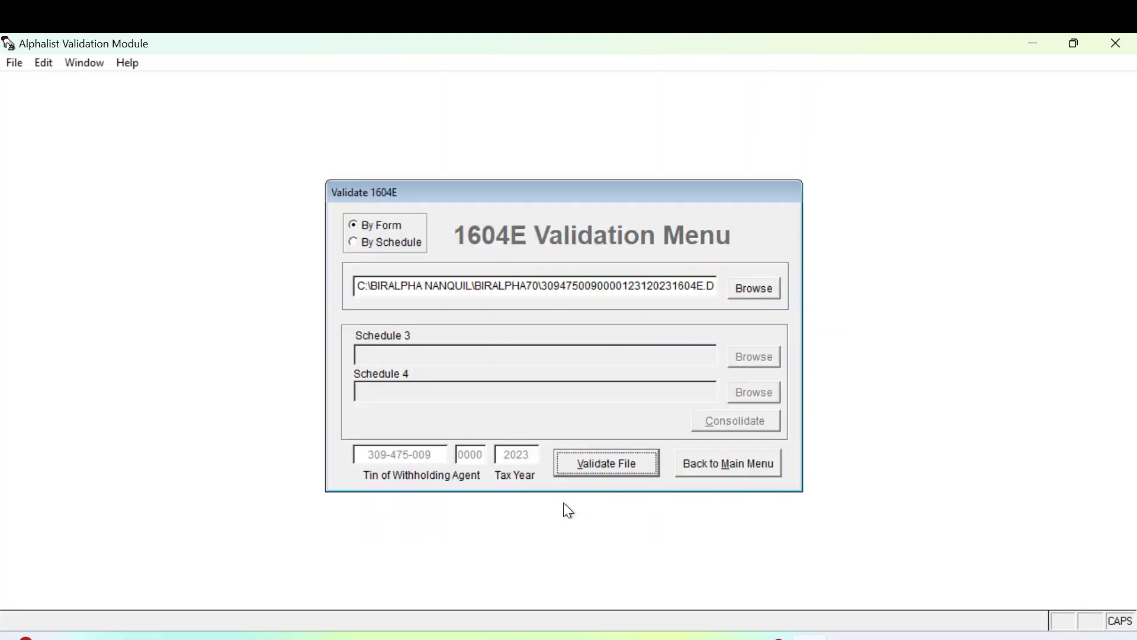
{"action": "left_click", "coordinate": [701, 468]}
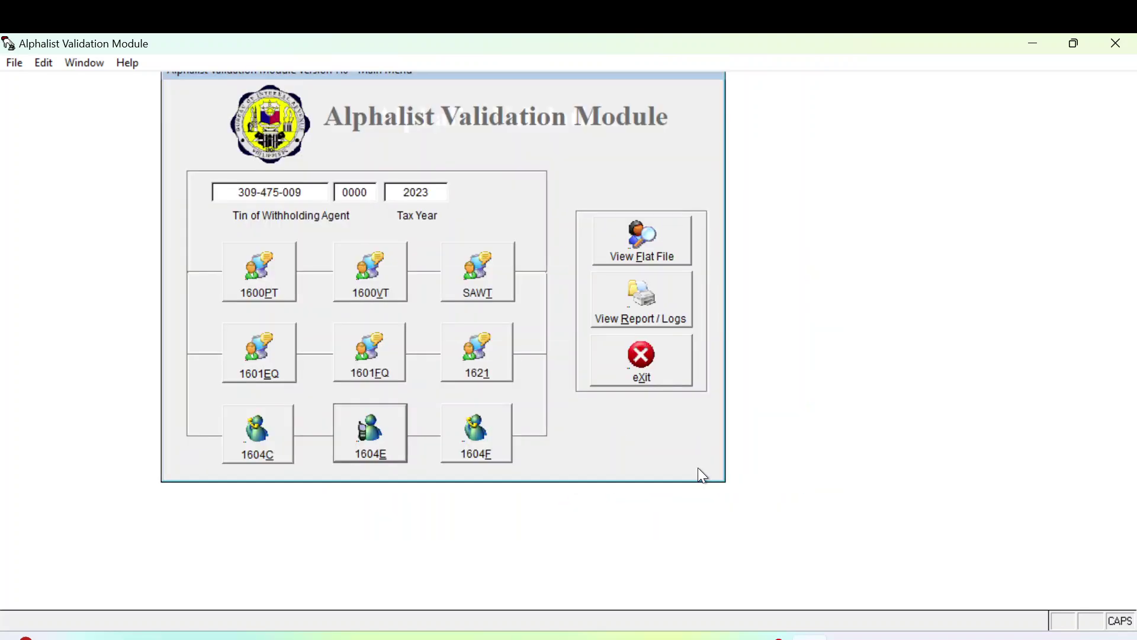
{"action": "left_click", "coordinate": [647, 363]}
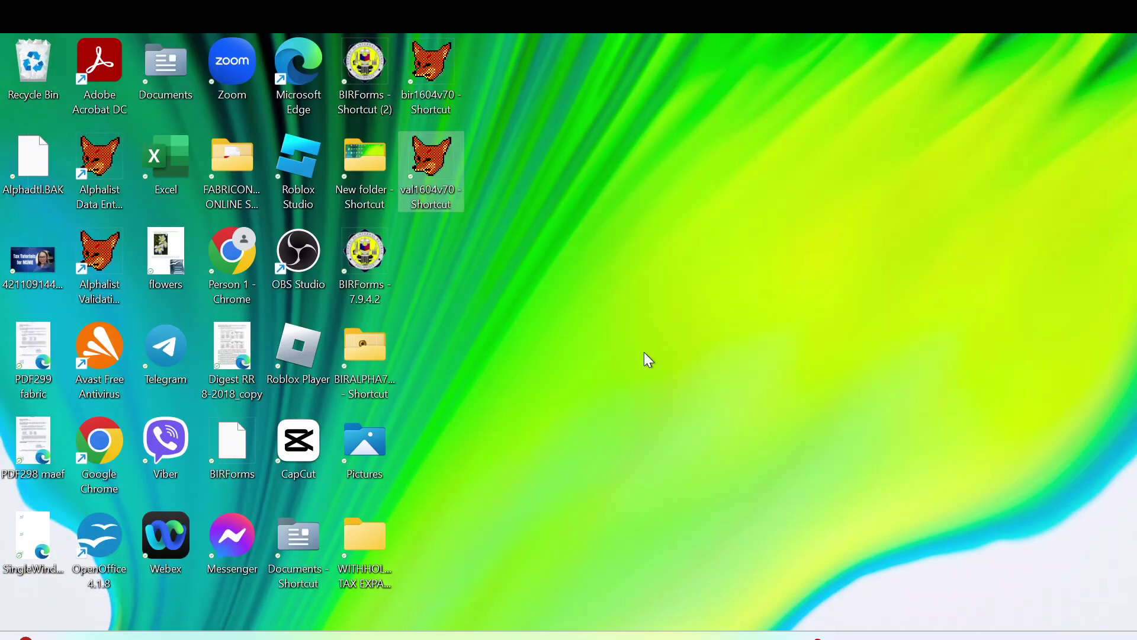
- Switch to Microsoft Edge, open Gmail in a new tab and start a new message
{"action": "left_click", "coordinate": [343, 638]}
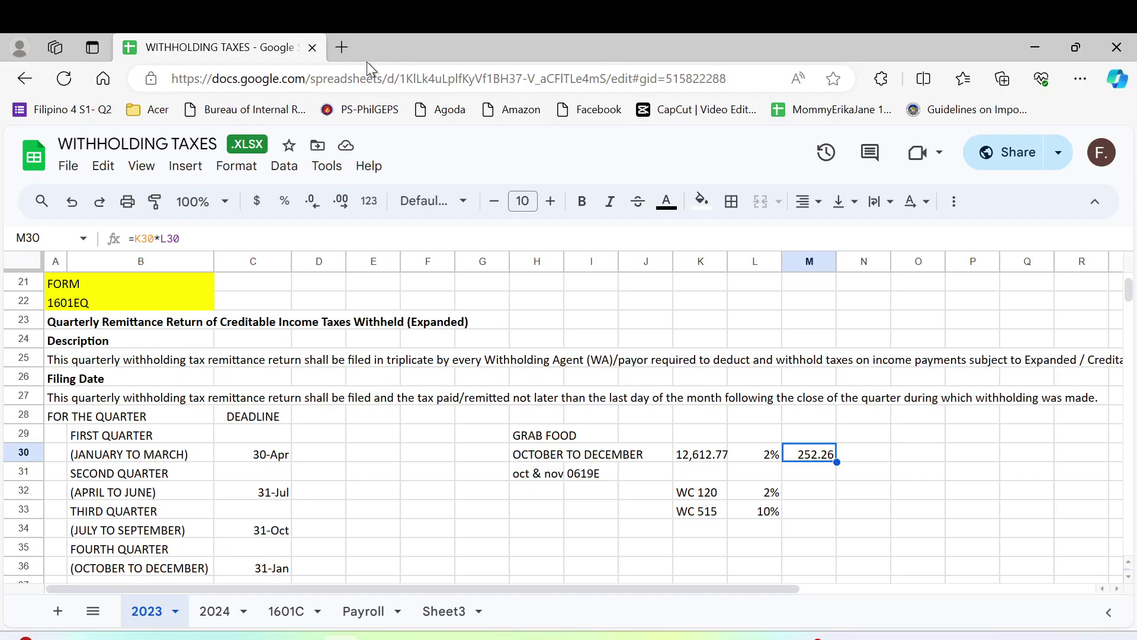
{"action": "left_click", "coordinate": [347, 48]}
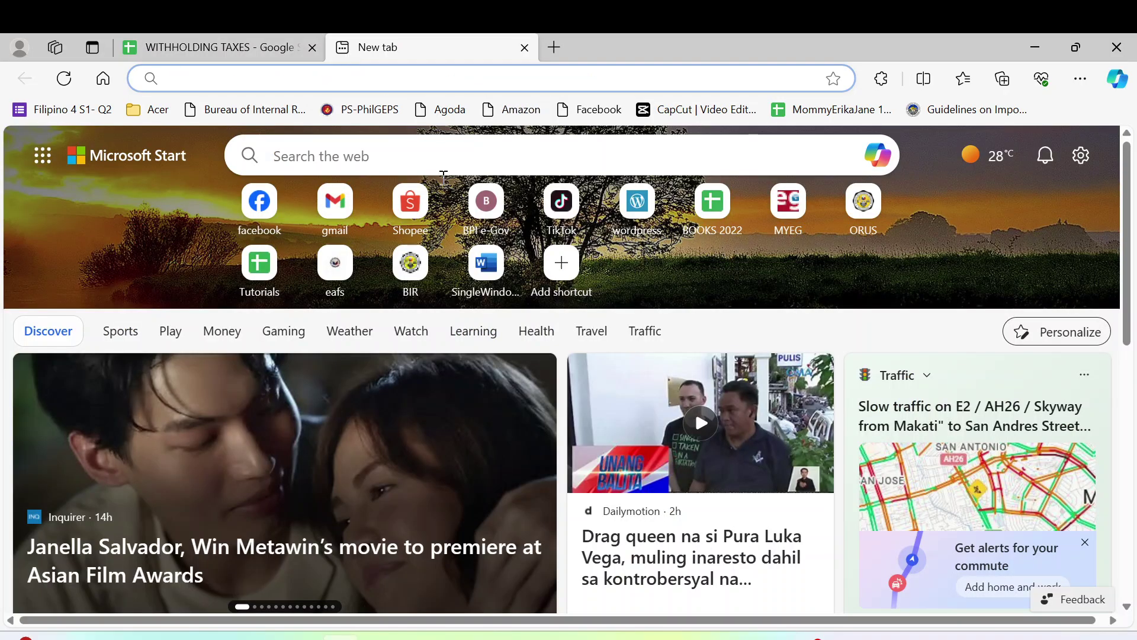
{"action": "left_click", "coordinate": [354, 219]}
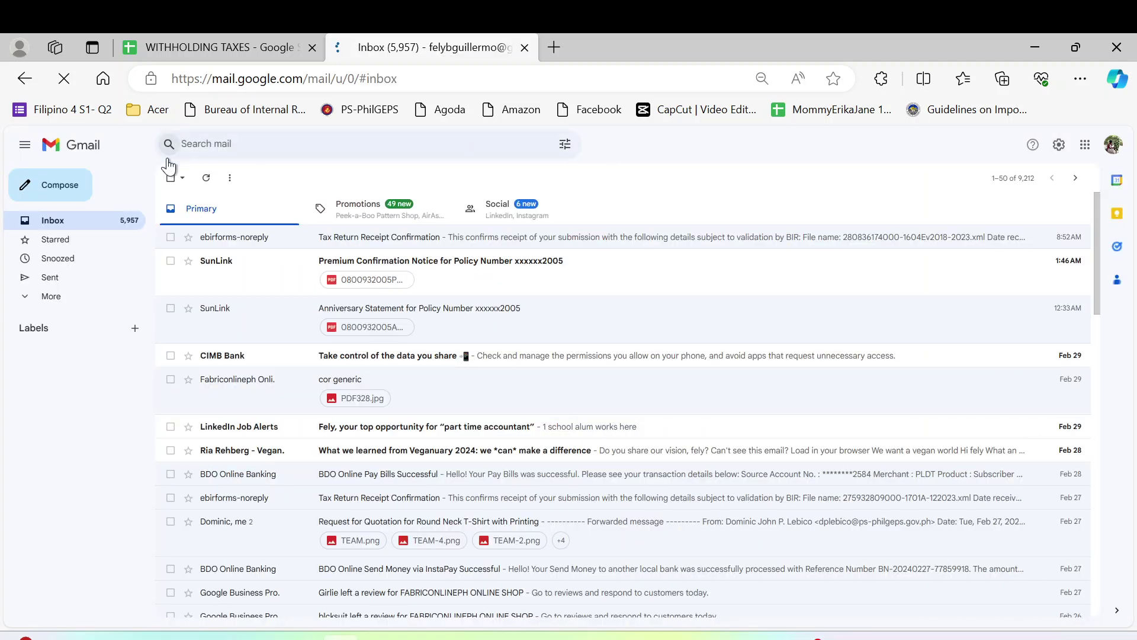
{"action": "left_click", "coordinate": [69, 190]}
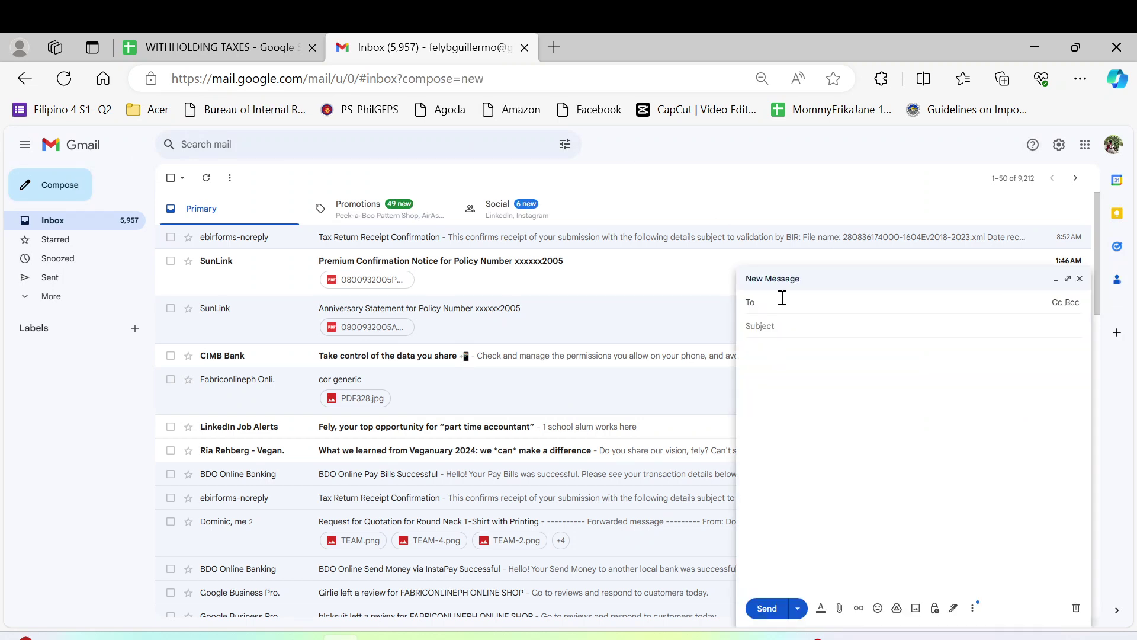
- Address the message to the BIR eSubmission e-mail and enter the subject "ALPHALIST 1604E 2024"
{"action": "type", "text": "ES"}
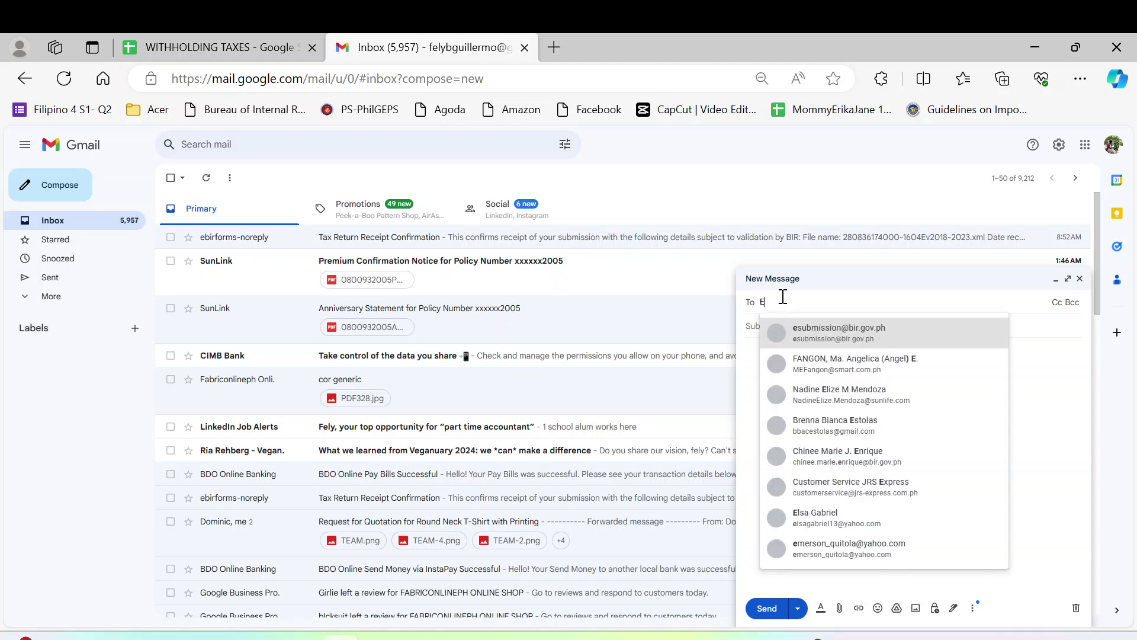
{"action": "left_click", "coordinate": [838, 336]}
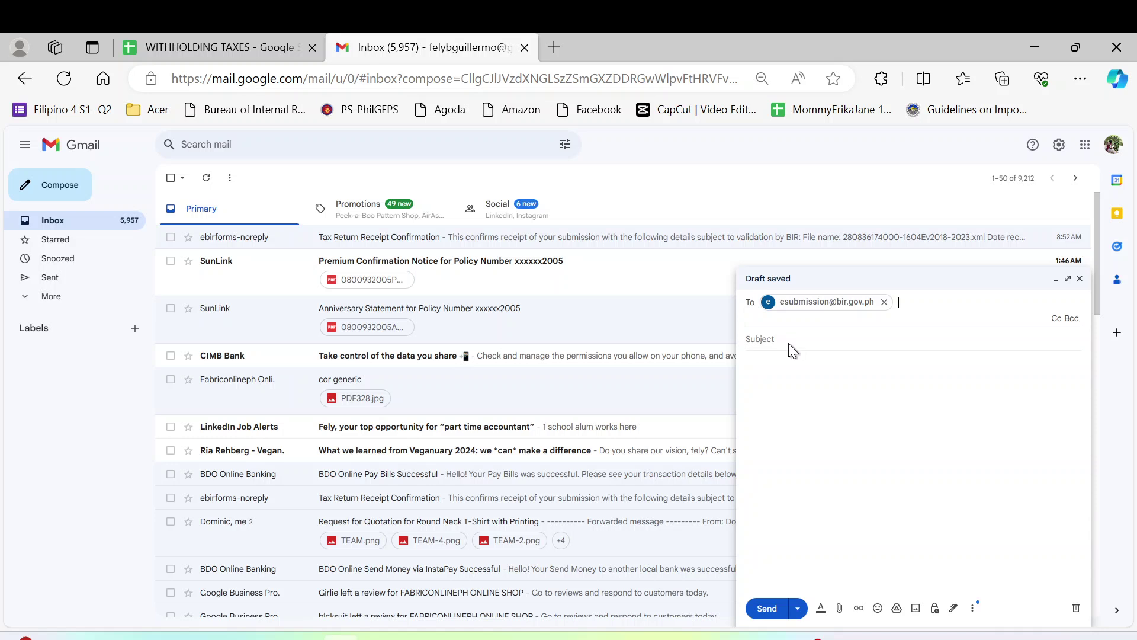
{"action": "left_click", "coordinate": [790, 342]}
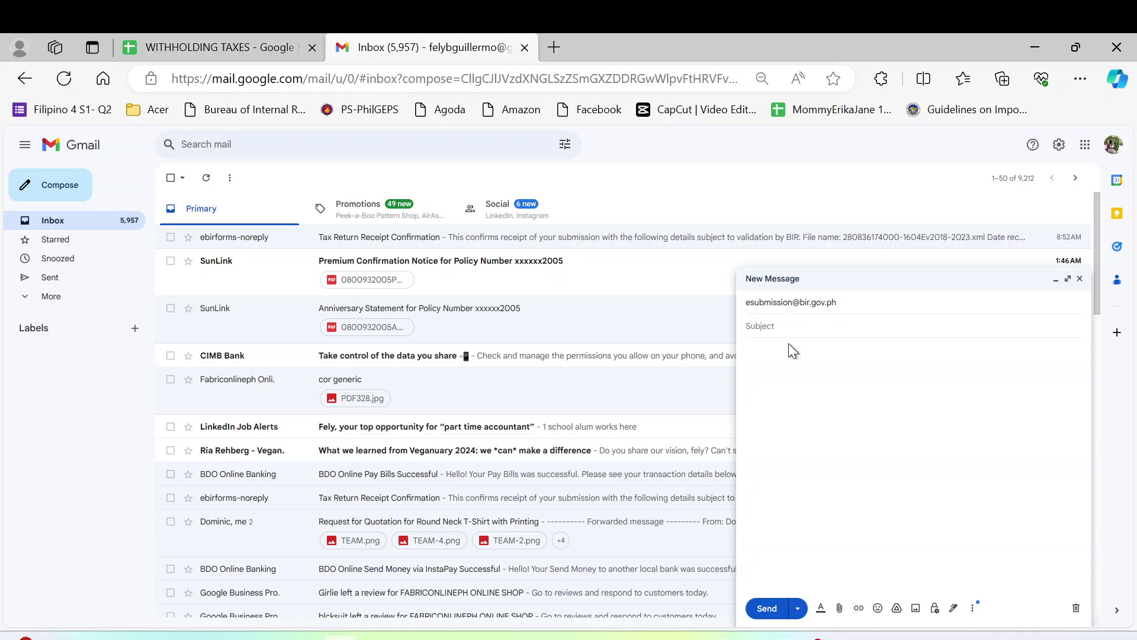
{"action": "left_click", "coordinate": [764, 327]}
{"action": "type", "text": "ALPHALIST 1604E 2024"}
{"action": "left_click", "coordinate": [773, 353]}
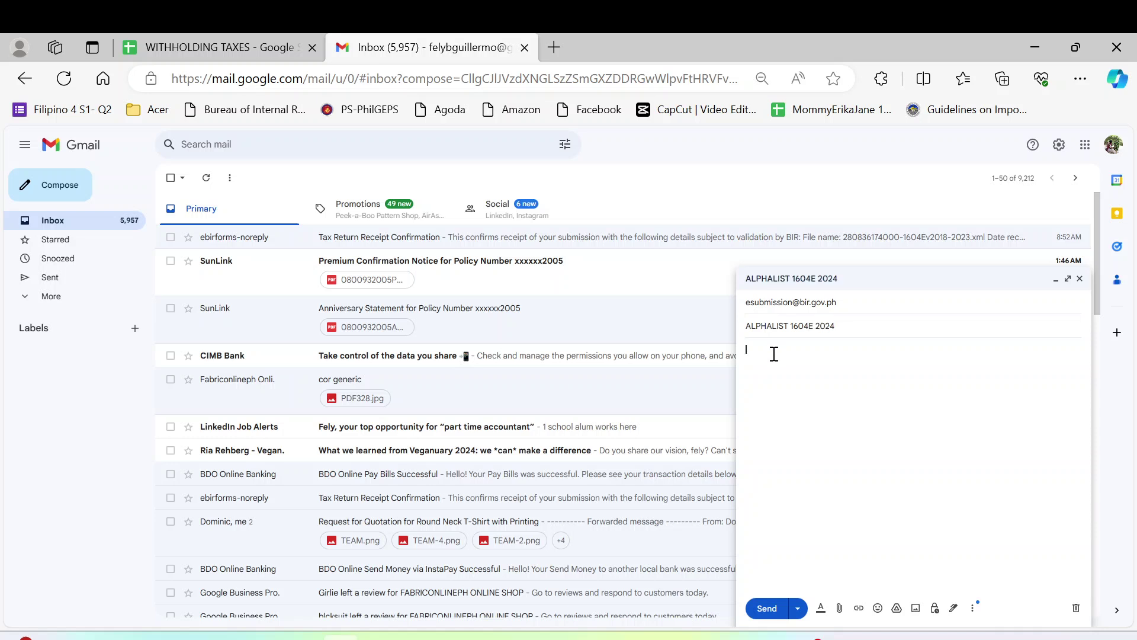
- Attach the validated 2023 1604E DAT file from the EncryptedFile folder inside the withholding agent's BIRALPHA70 folder on drive C
{"action": "left_click", "coordinate": [841, 608]}
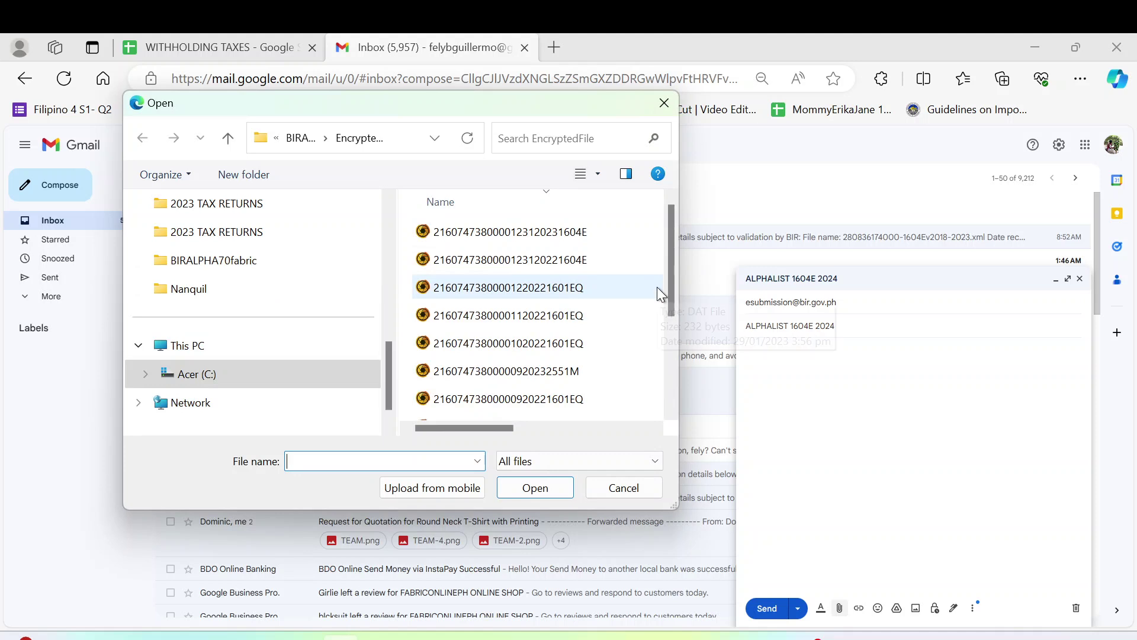
{"action": "left_click", "coordinate": [246, 369]}
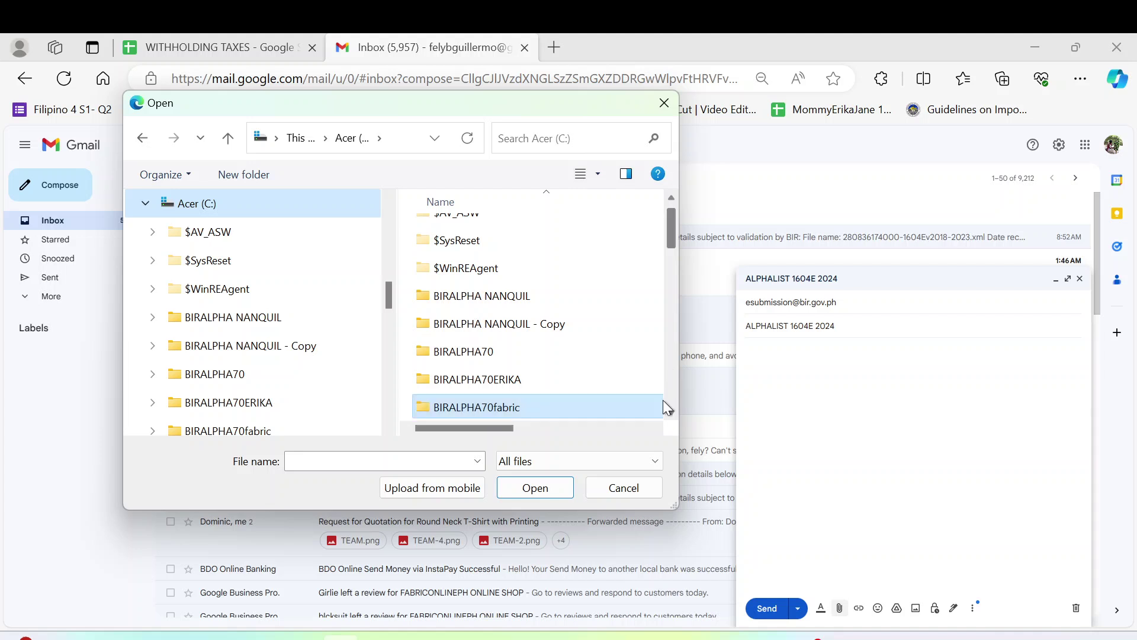
{"action": "double_click", "coordinate": [550, 294]}
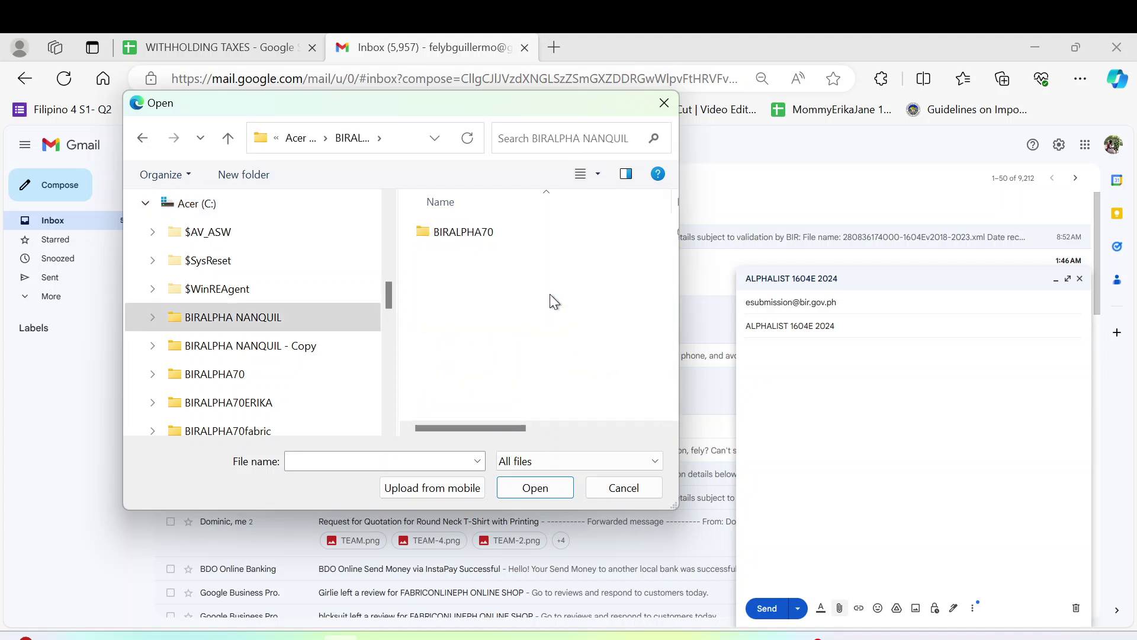
{"action": "double_click", "coordinate": [472, 232]}
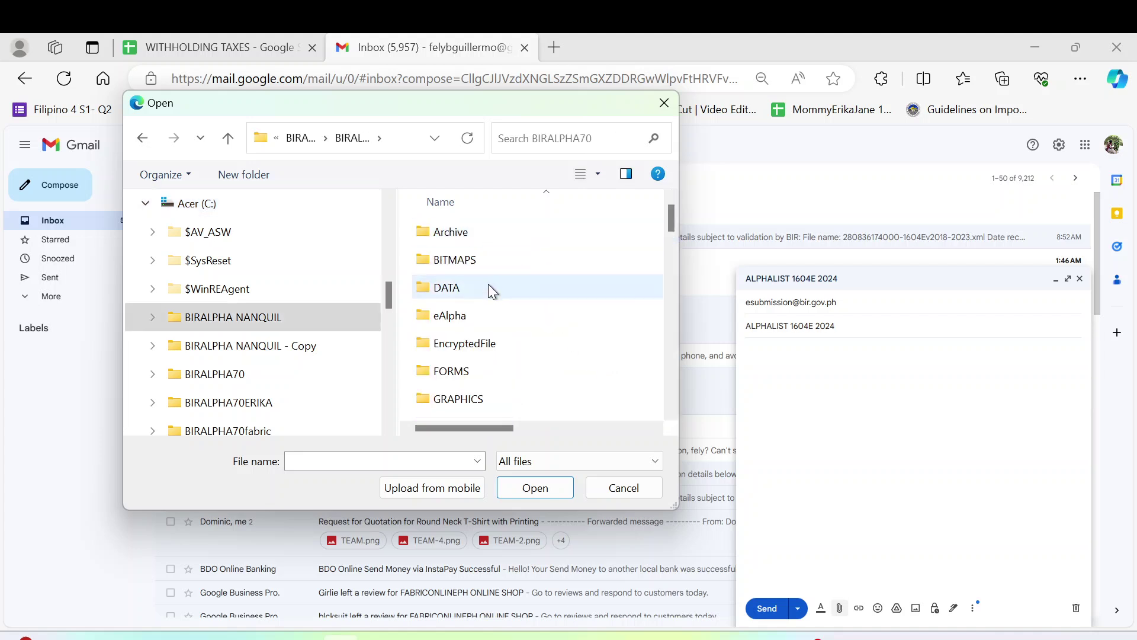
{"action": "double_click", "coordinate": [481, 344]}
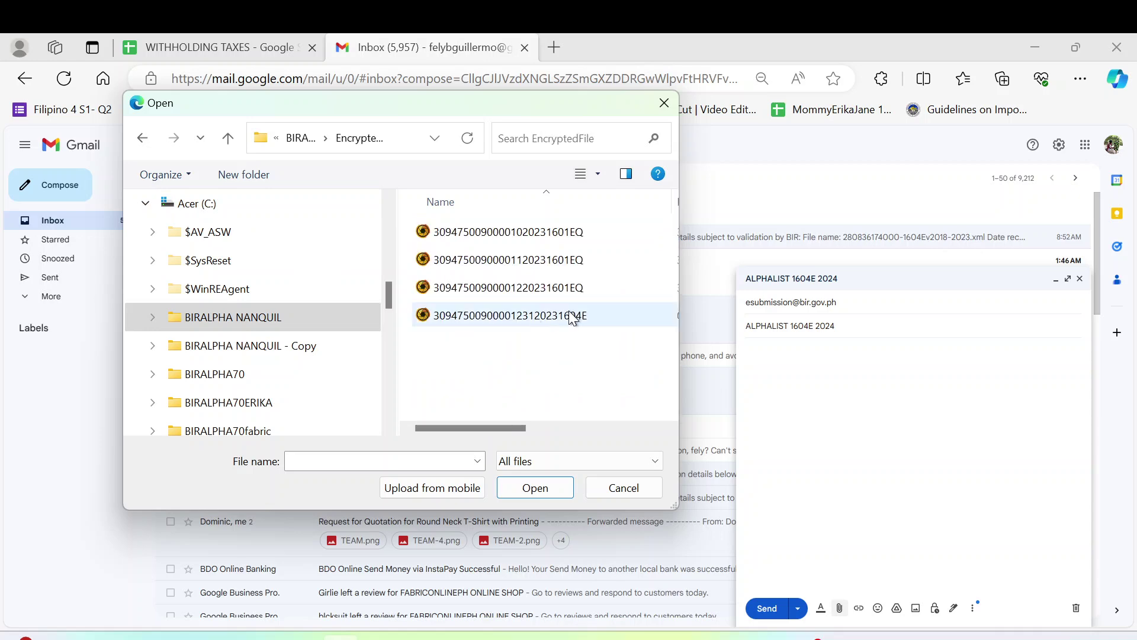
{"action": "left_click", "coordinate": [573, 319]}
{"action": "left_click", "coordinate": [532, 488]}
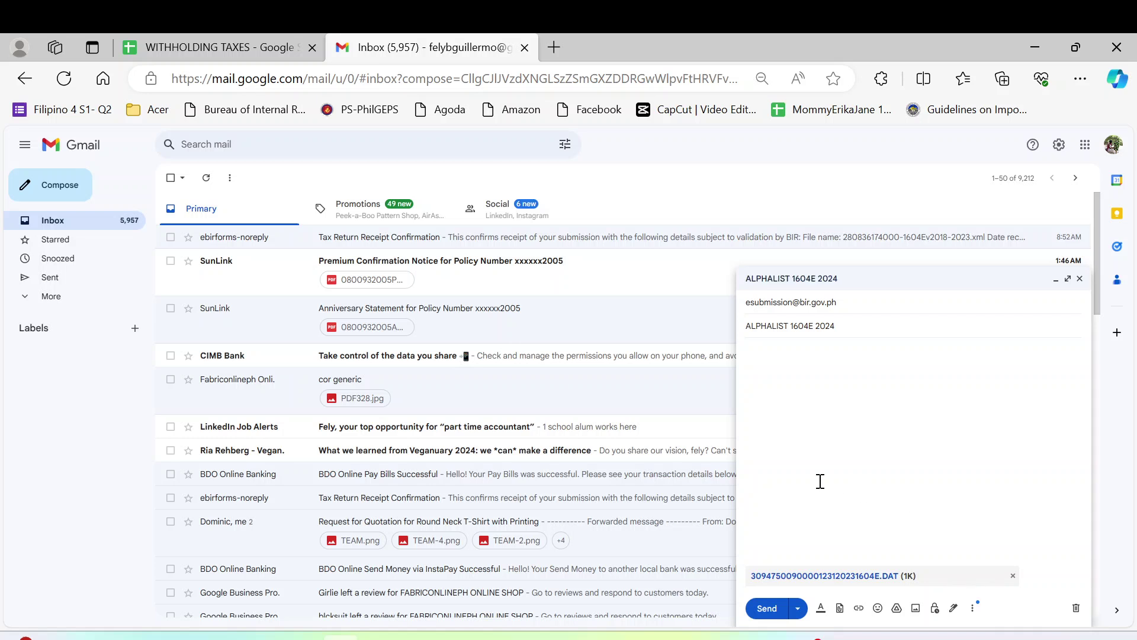
- Send the alphalist e-mail, view the sent message with its attachment and go back to the sent mail list
{"action": "left_click", "coordinate": [772, 613]}
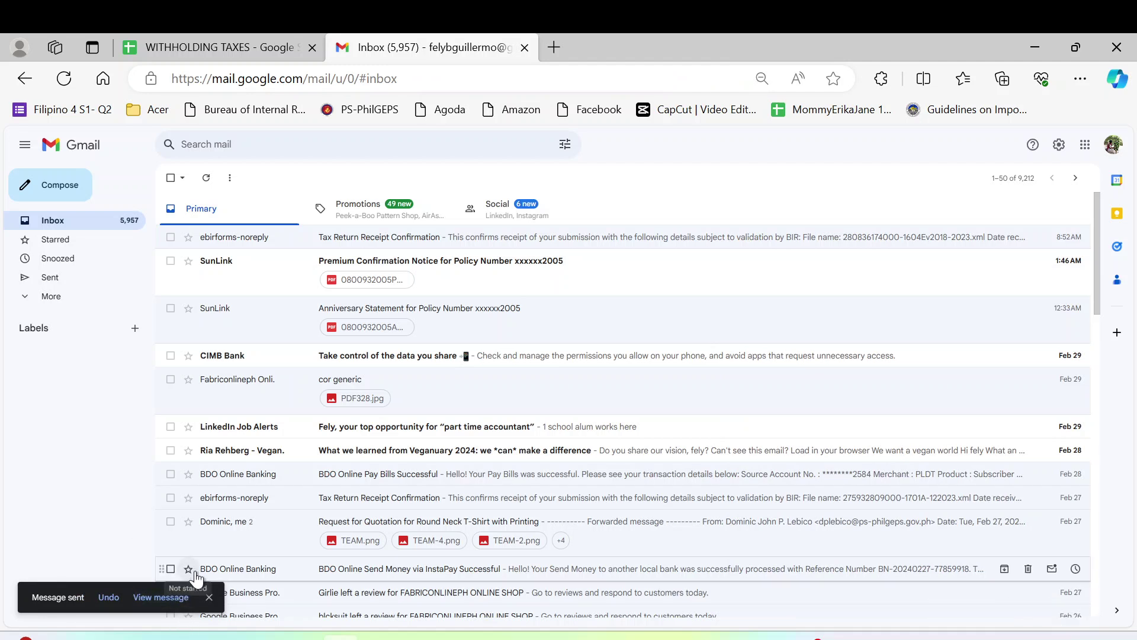
{"action": "left_click", "coordinate": [169, 599]}
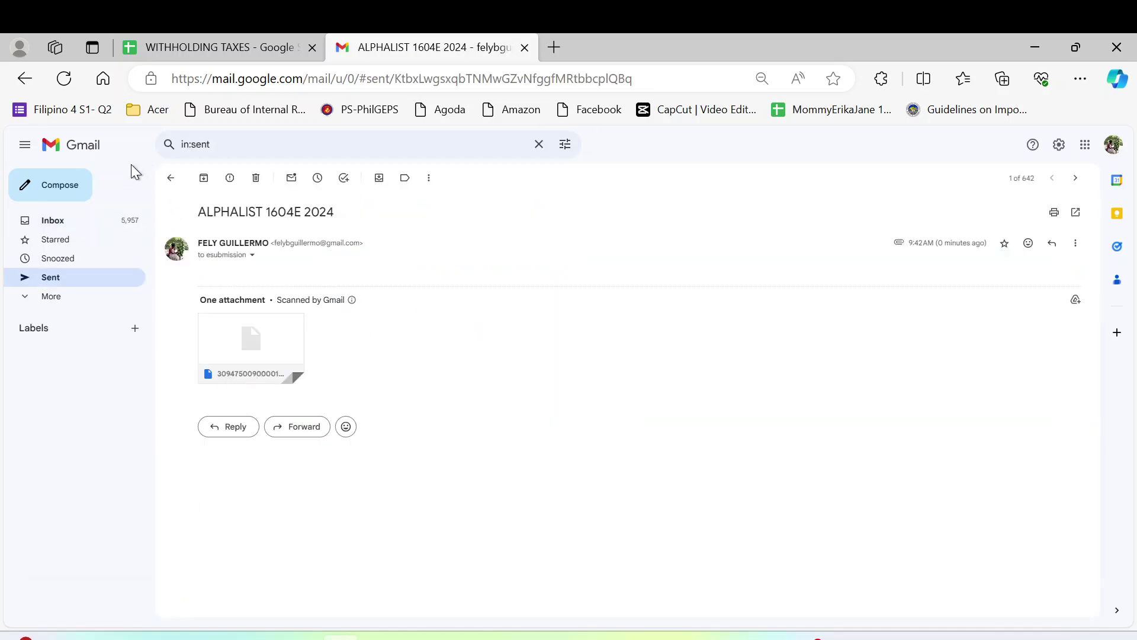
{"action": "left_click", "coordinate": [172, 176]}
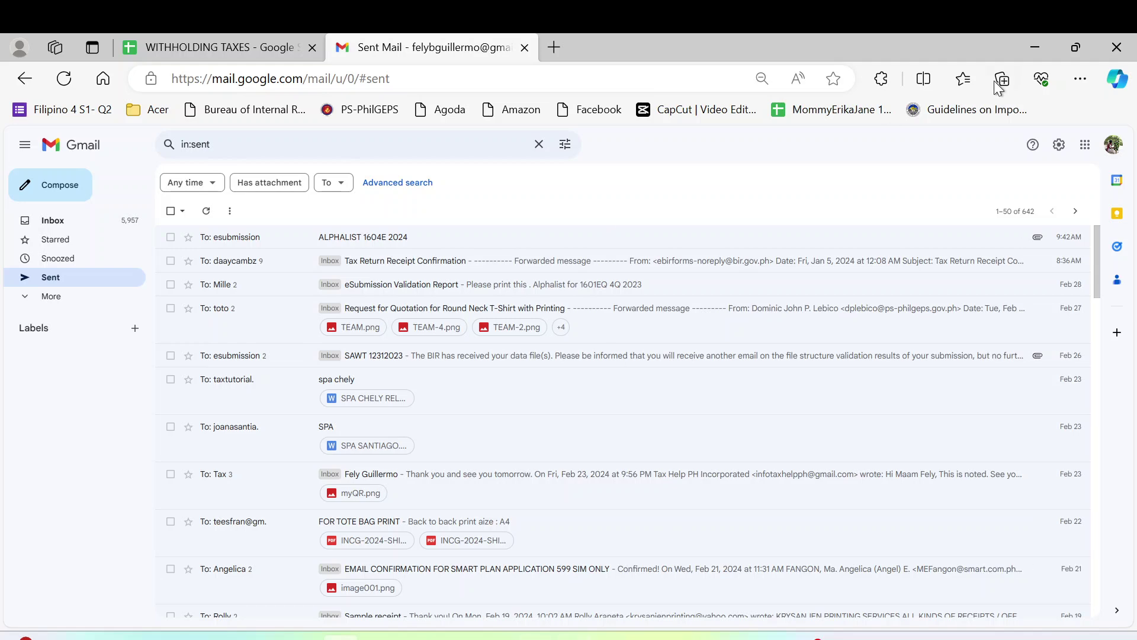
- Minimize the browser, open the WITHHOLDING TAX EXPANDED folder from the desktop and look through its 2023 filing documents
{"action": "left_click", "coordinate": [1035, 55]}
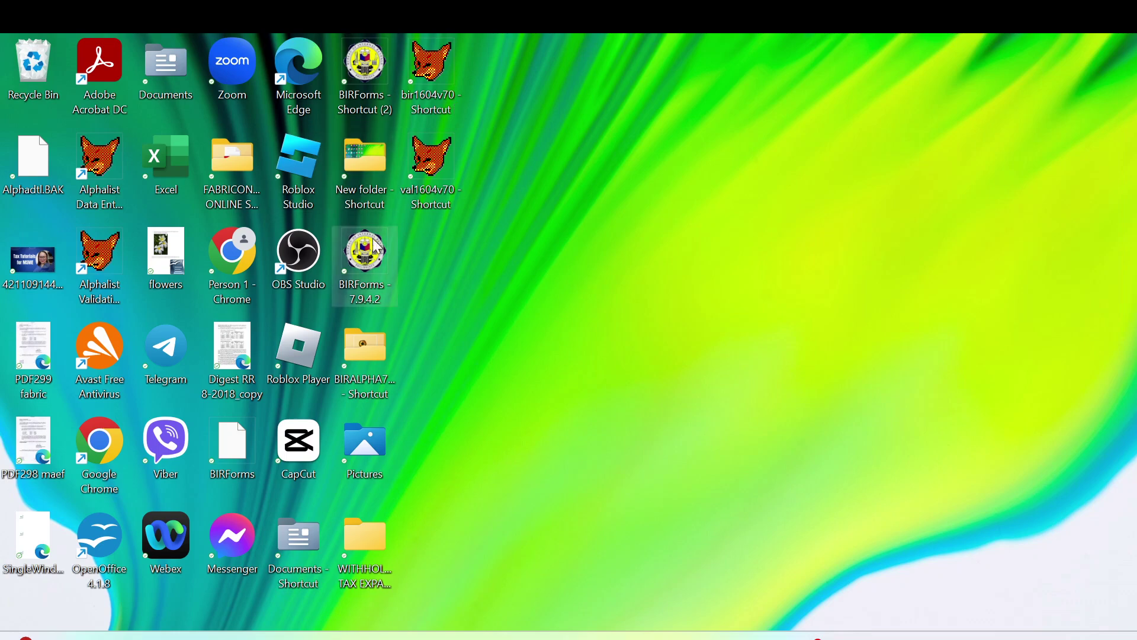
{"action": "double_click", "coordinate": [365, 553]}
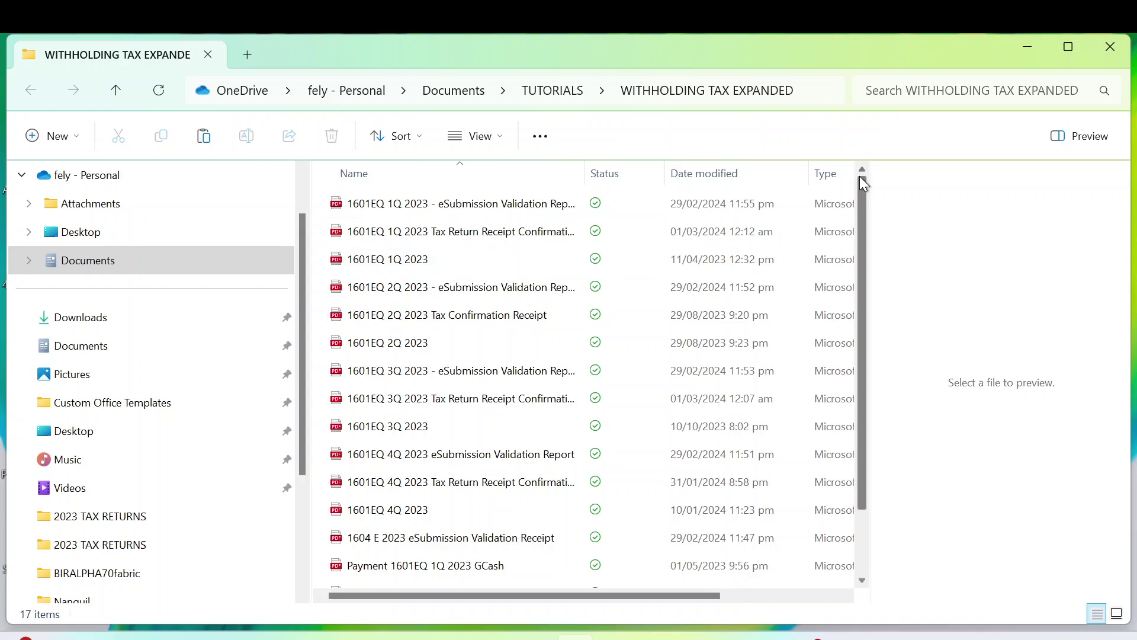
{"action": "left_click", "coordinate": [864, 580]}
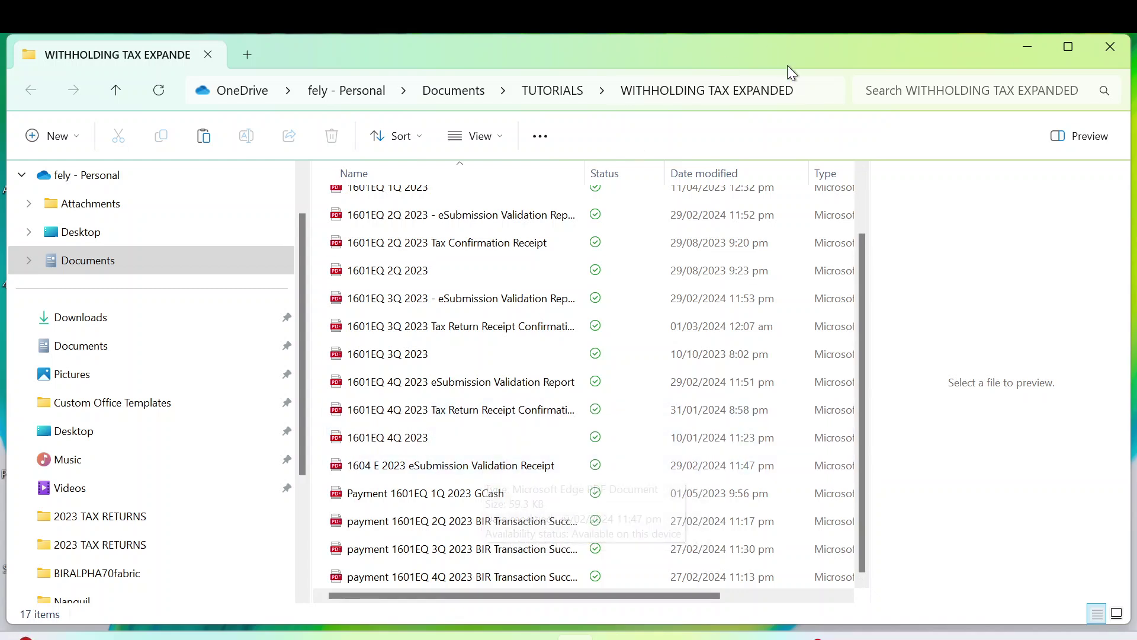
{"action": "scroll", "coordinate": [857, 175], "scroll_direction": "up", "scroll_amount": 3}
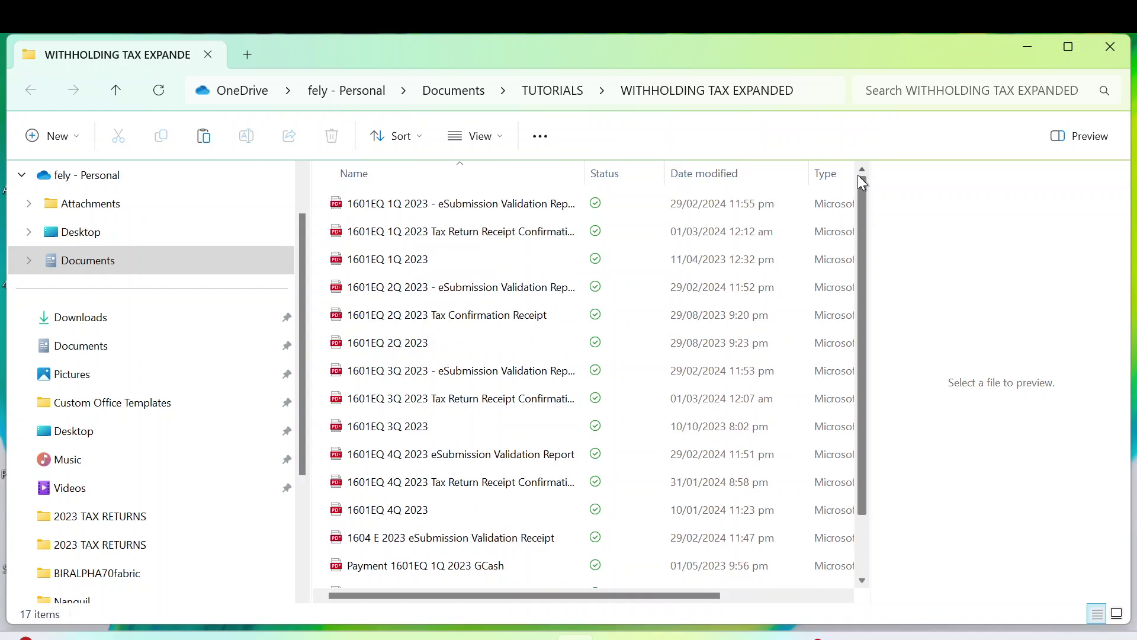
{"action": "scroll", "coordinate": [860, 581], "scroll_direction": "down", "scroll_amount": 2}
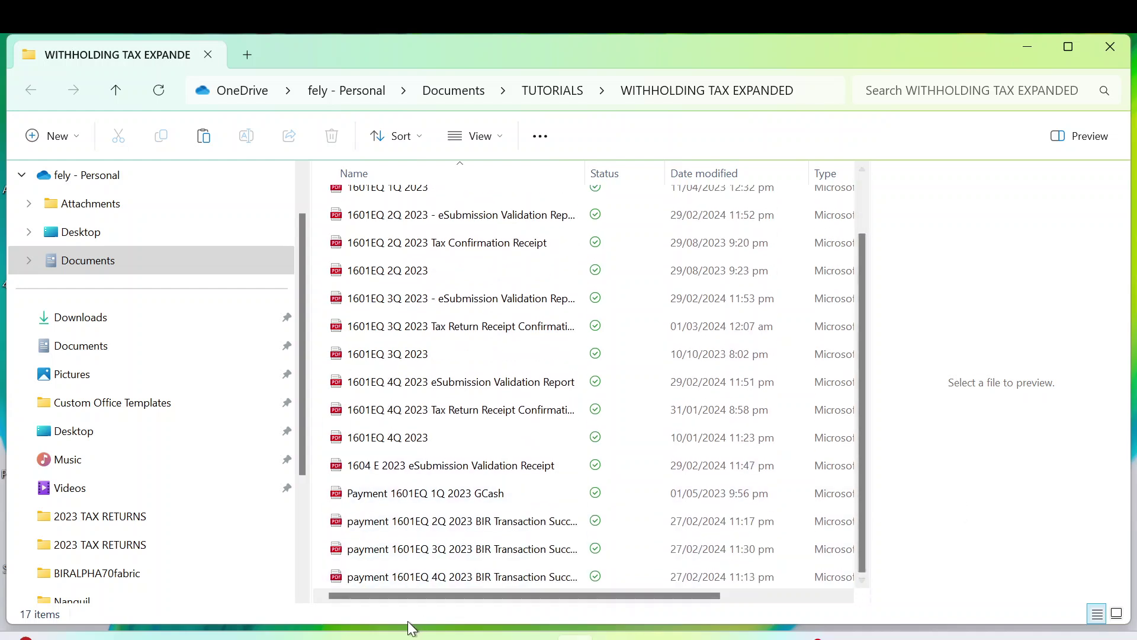
- Switch back to Gmail and read the BIR eSubmission reply in the "ALPHALIST 1604E 2024" conversation
{"action": "mouse_move", "coordinate": [341, 637]}
{"action": "left_click", "coordinate": [341, 556]}
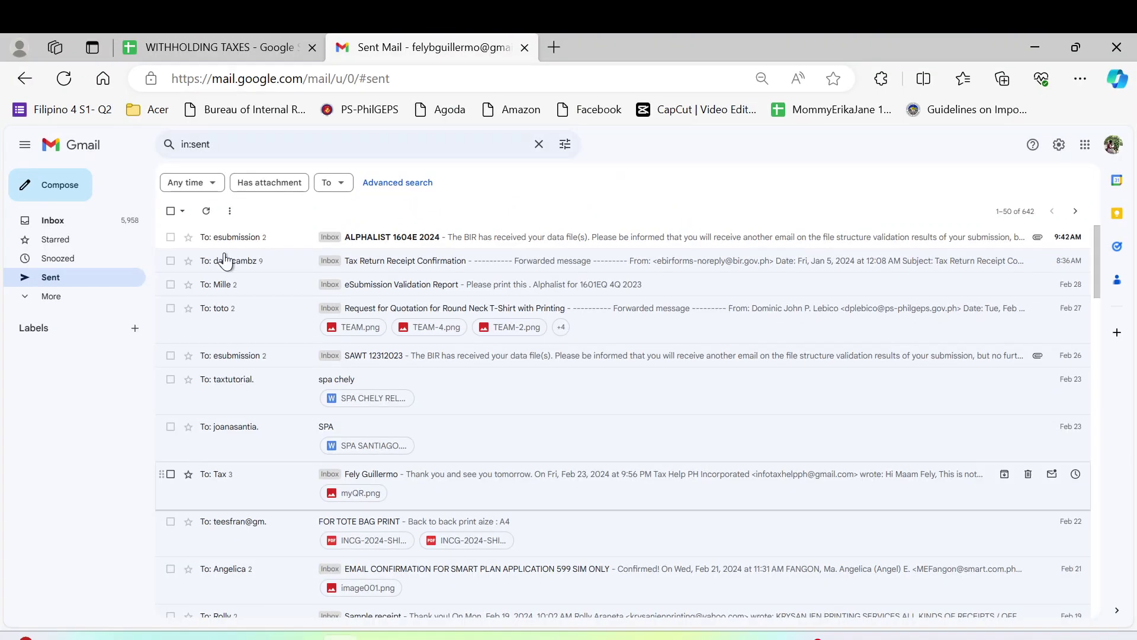
{"action": "left_click", "coordinate": [519, 238]}
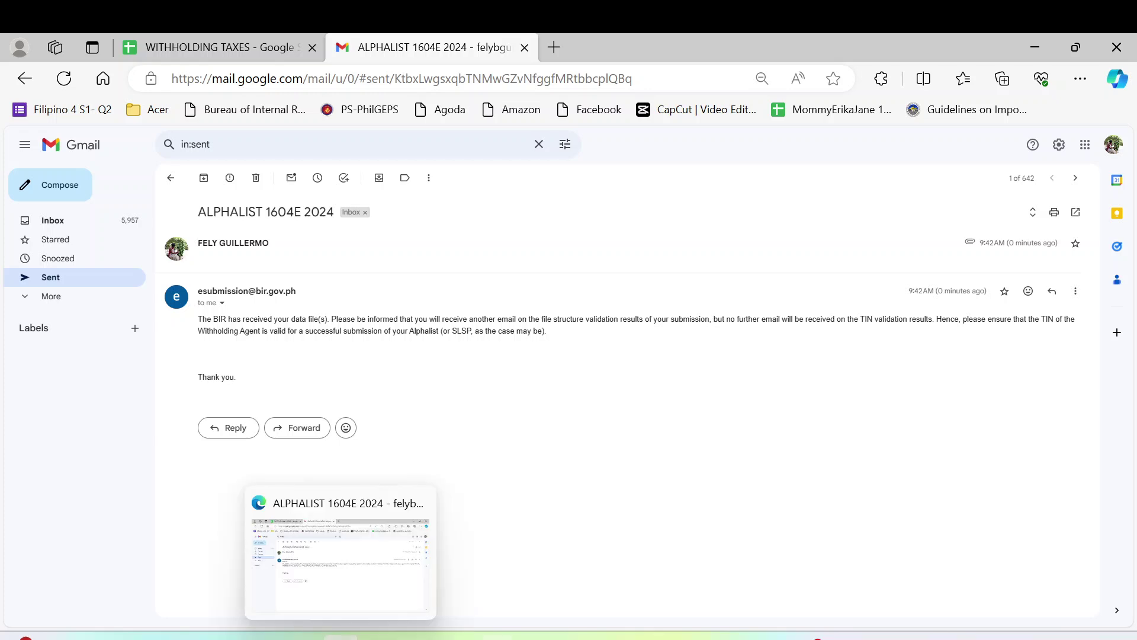
- Open the "1604 E 2023 eSubmission Validation Receipt" PDF from the WITHHOLDING TAX EXPANDED folder and examine its submission details and validation report
{"action": "mouse_move", "coordinate": [575, 638]}
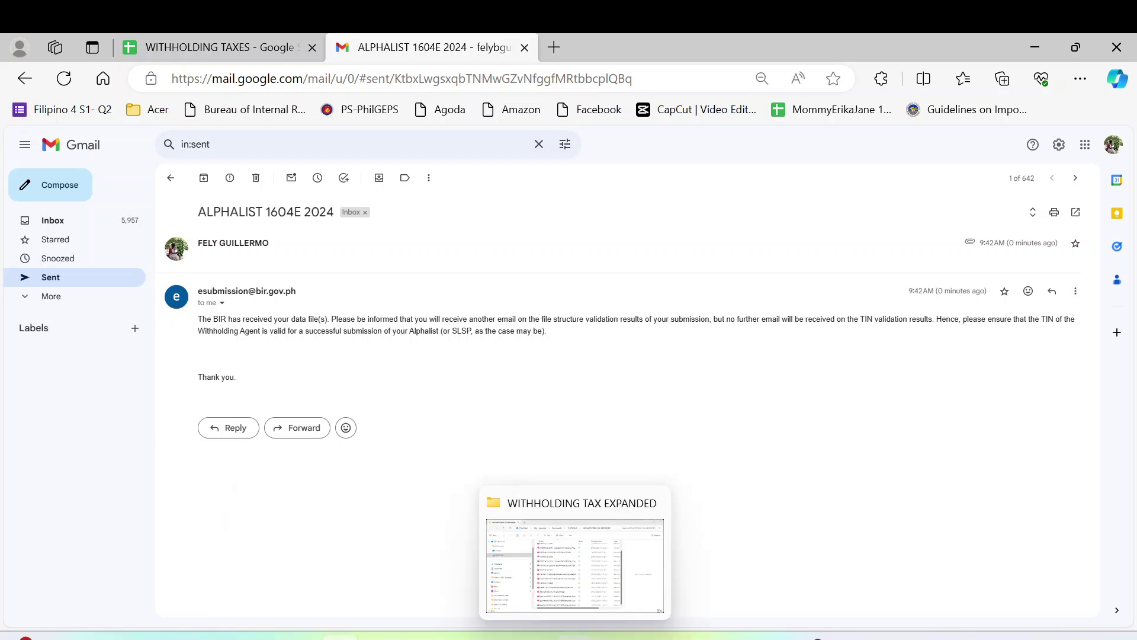
{"action": "left_click", "coordinate": [575, 593]}
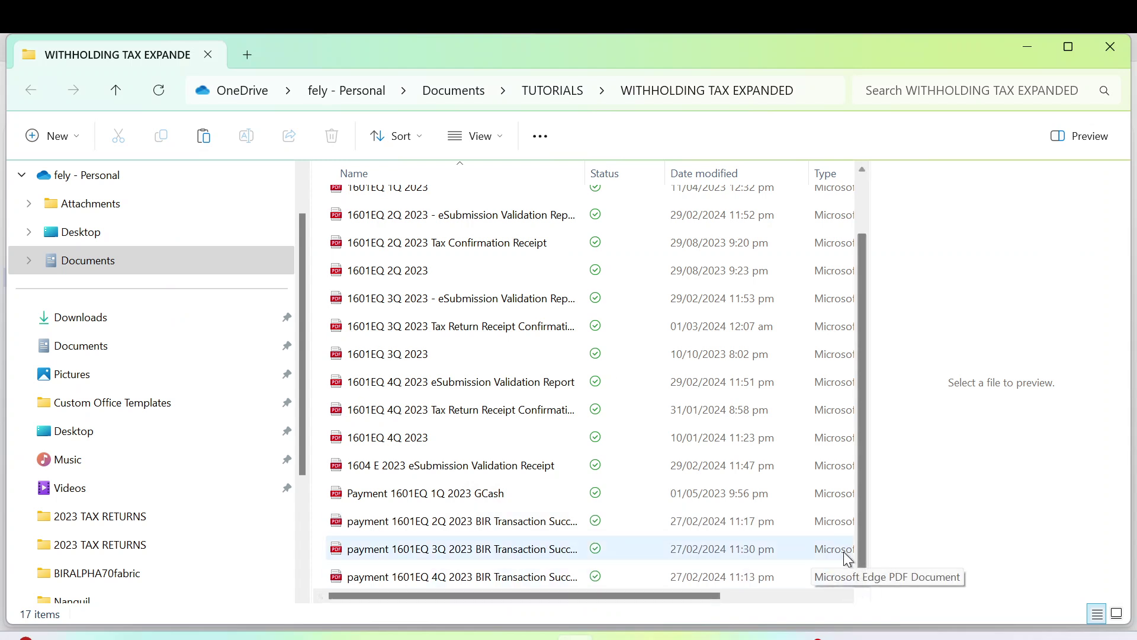
{"action": "left_click", "coordinate": [416, 468]}
{"action": "double_click", "coordinate": [415, 468]}
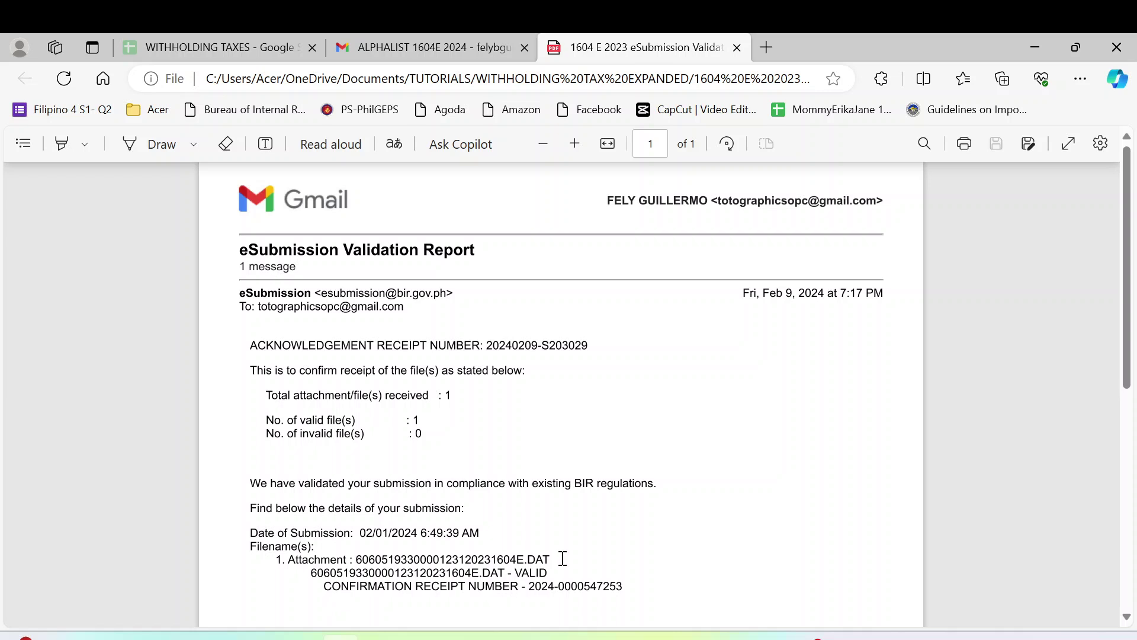
{"action": "scroll", "coordinate": [564, 558], "scroll_direction": "down", "scroll_amount": 3}
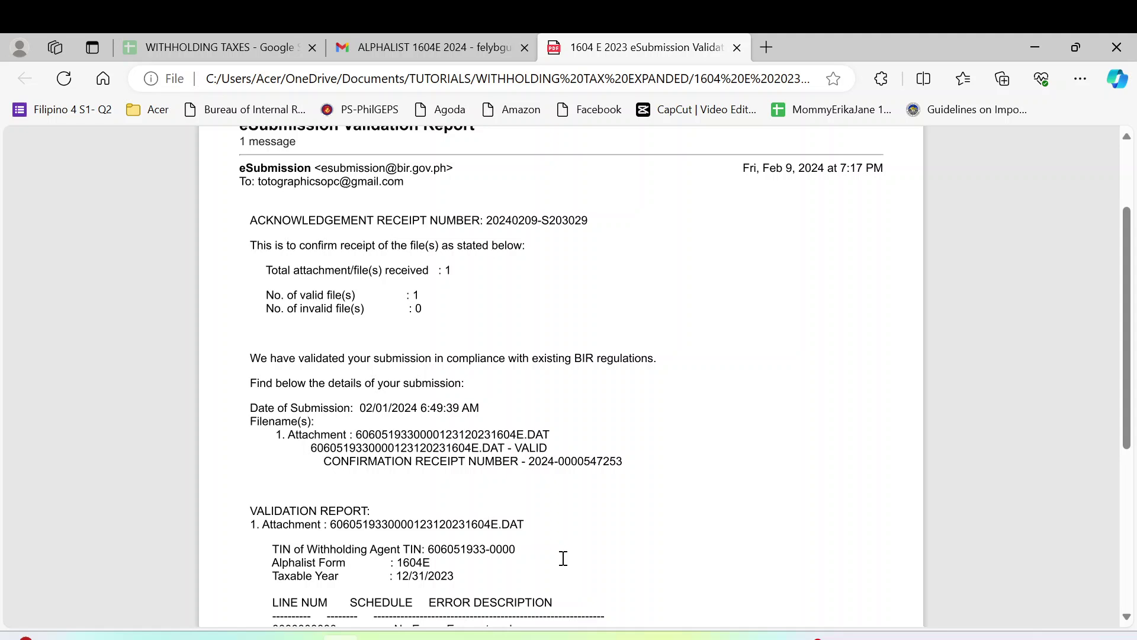
{"action": "scroll", "coordinate": [563, 558], "scroll_direction": "down", "scroll_amount": 2}
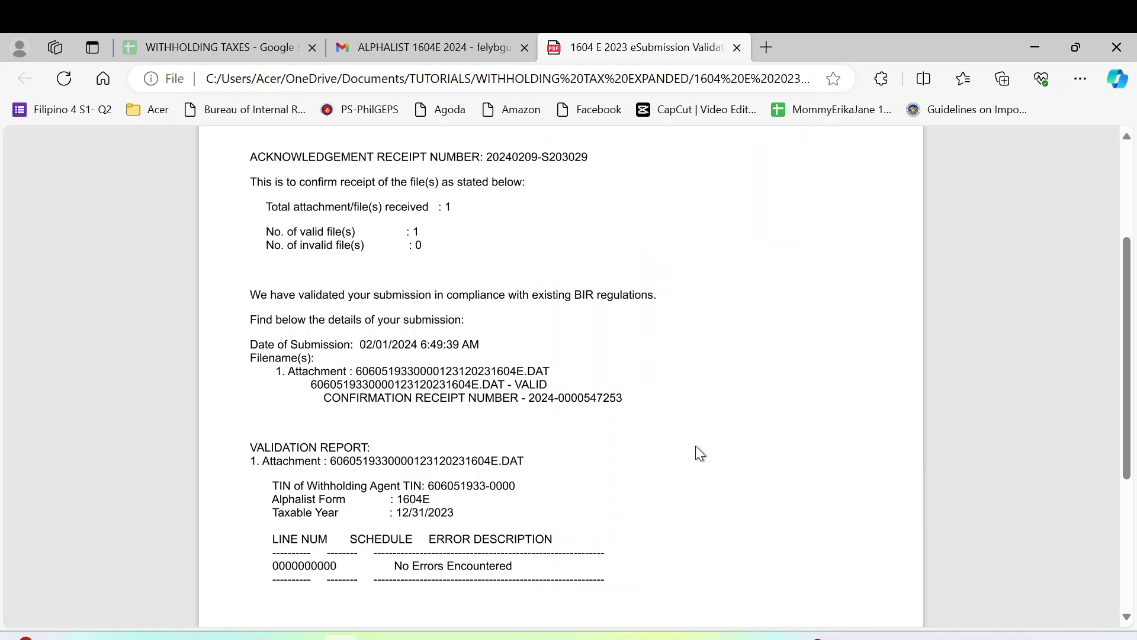
{"action": "left_click", "coordinate": [810, 638]}
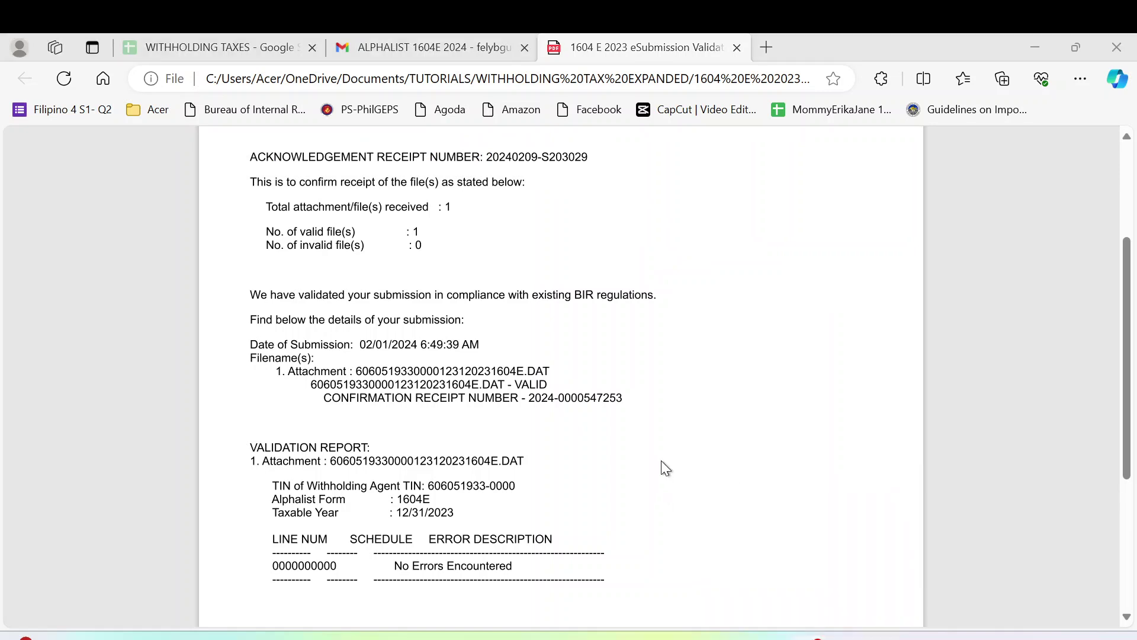